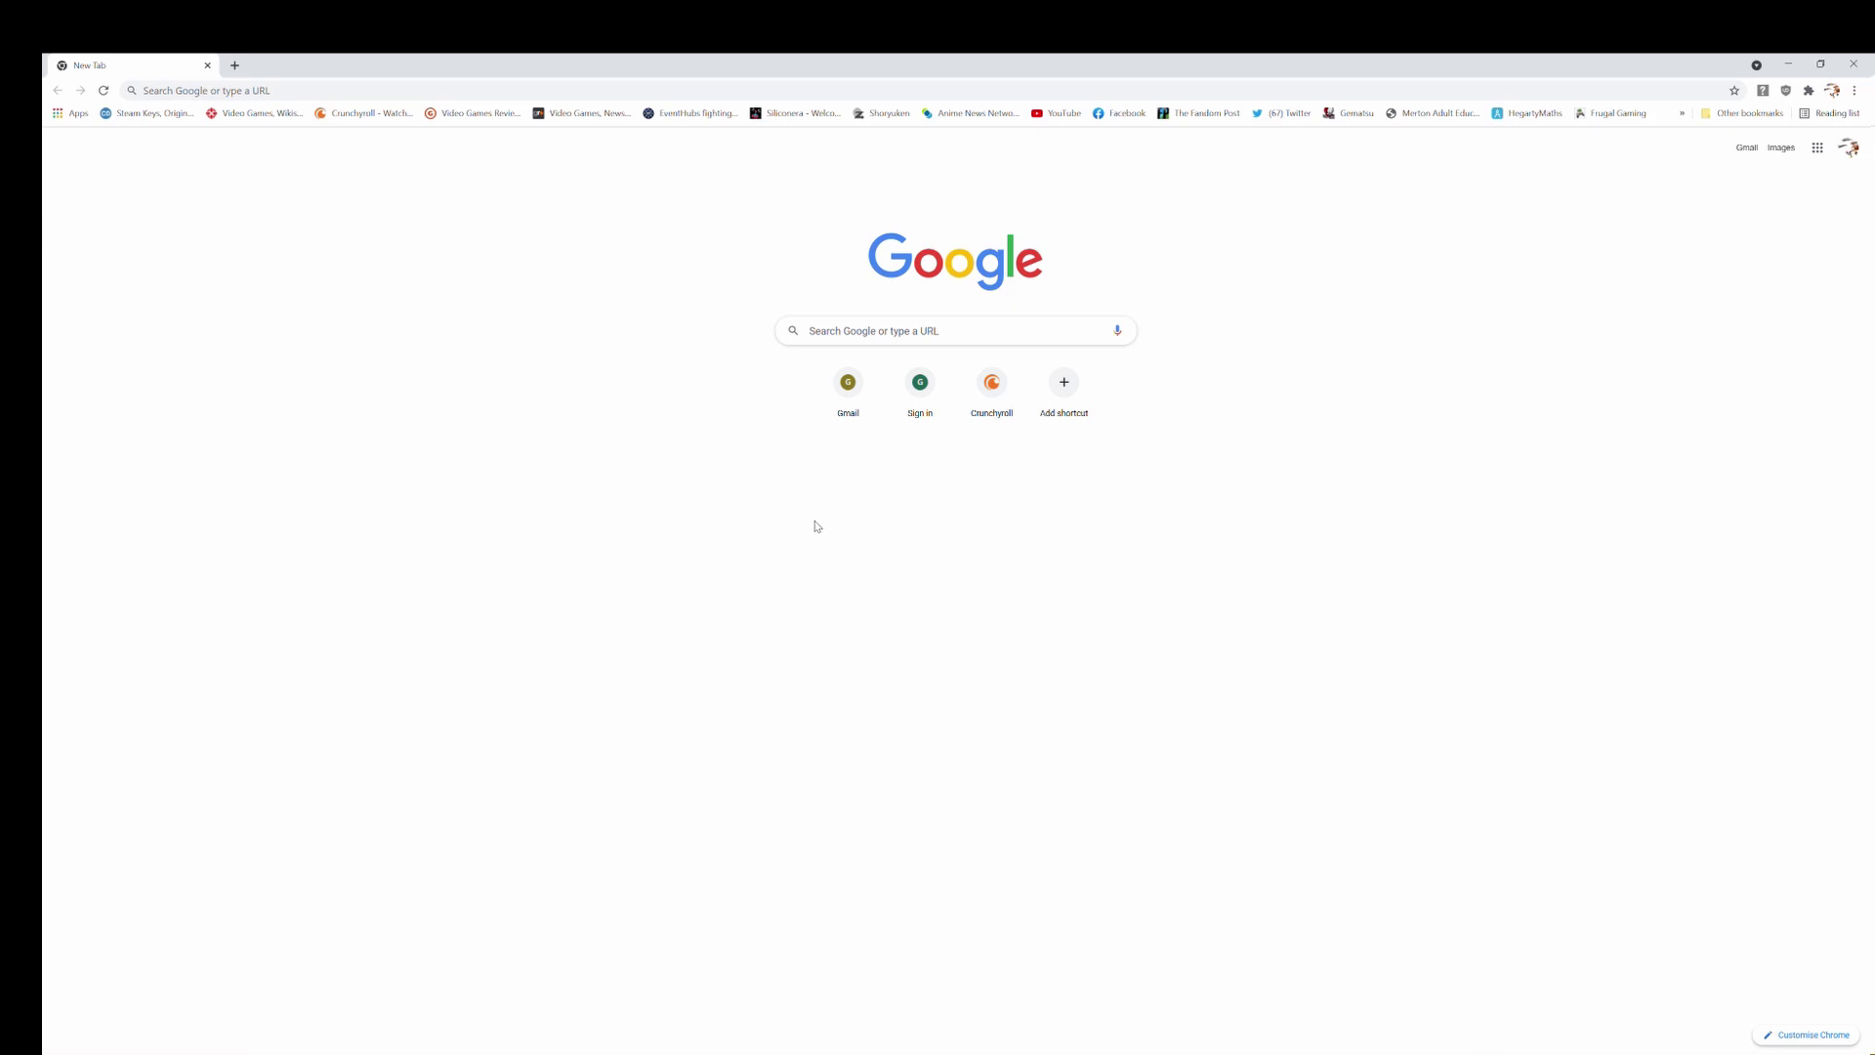
Navigate Chrome to linktr.ee using the address bar suggestion
left_click(396, 95)
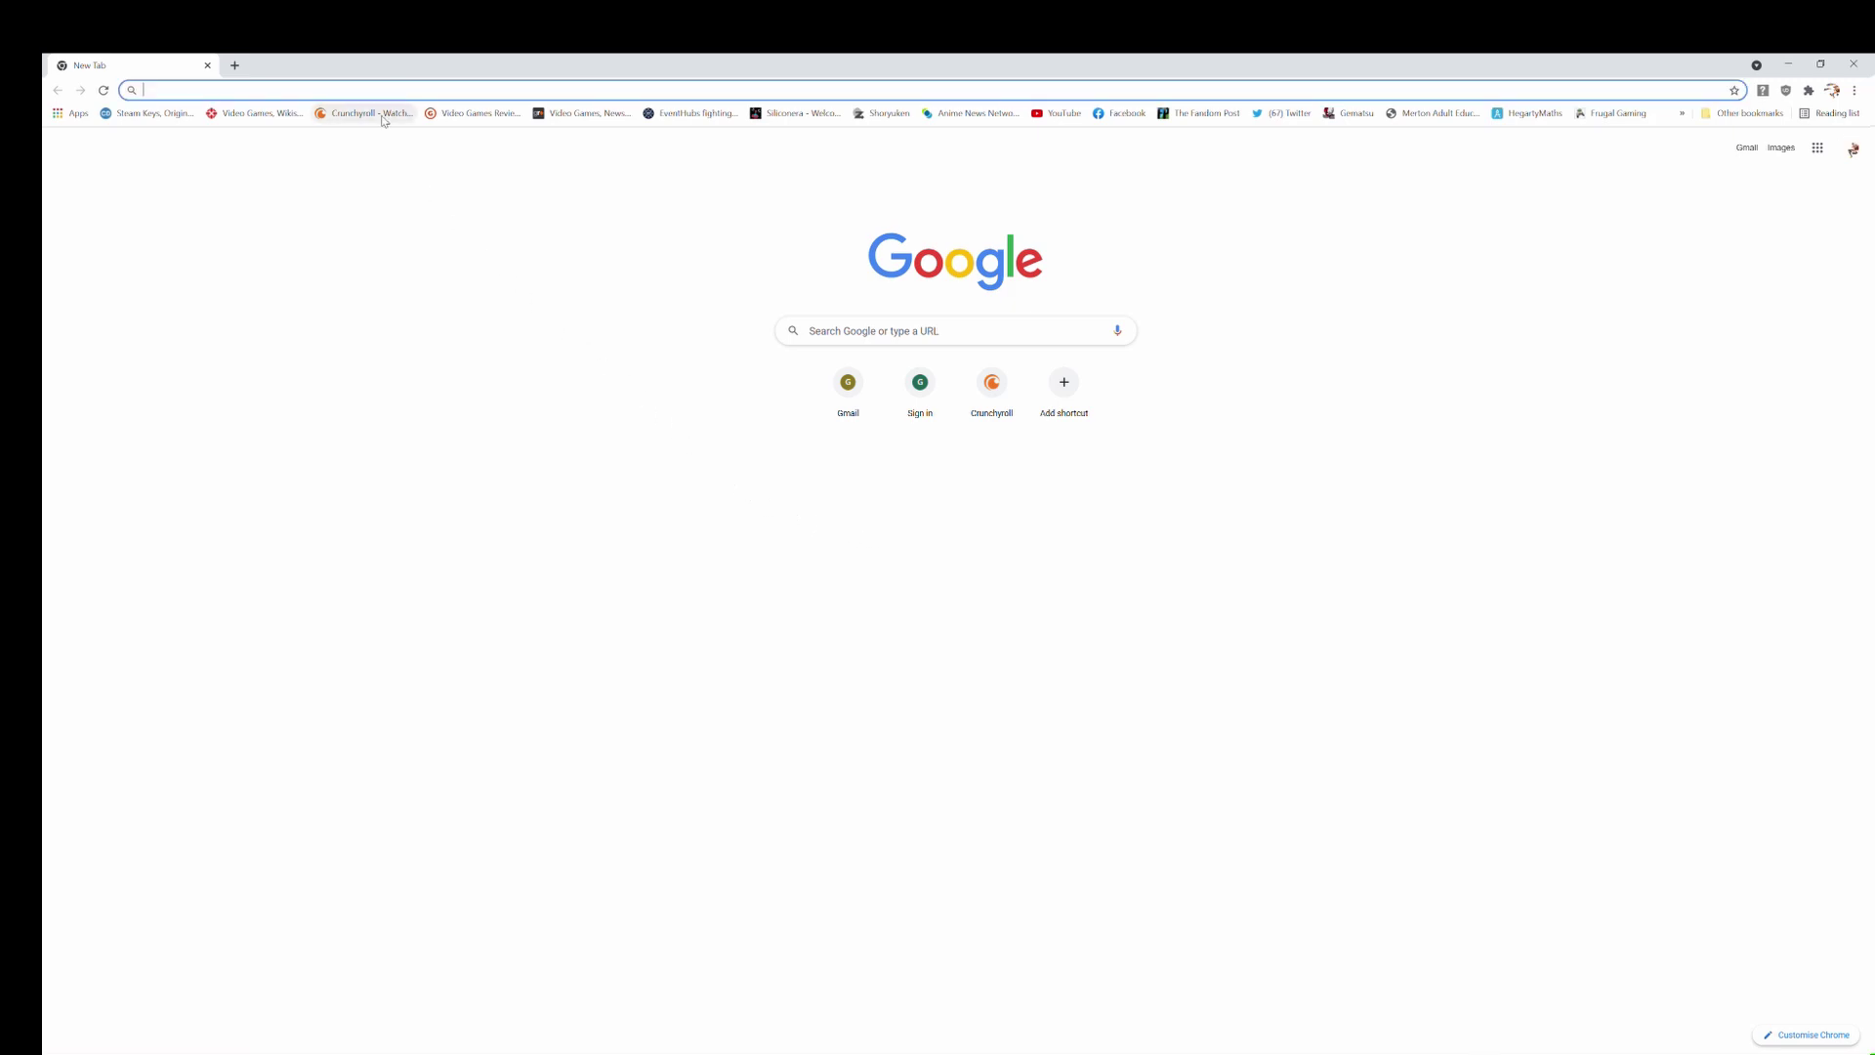
type("link")
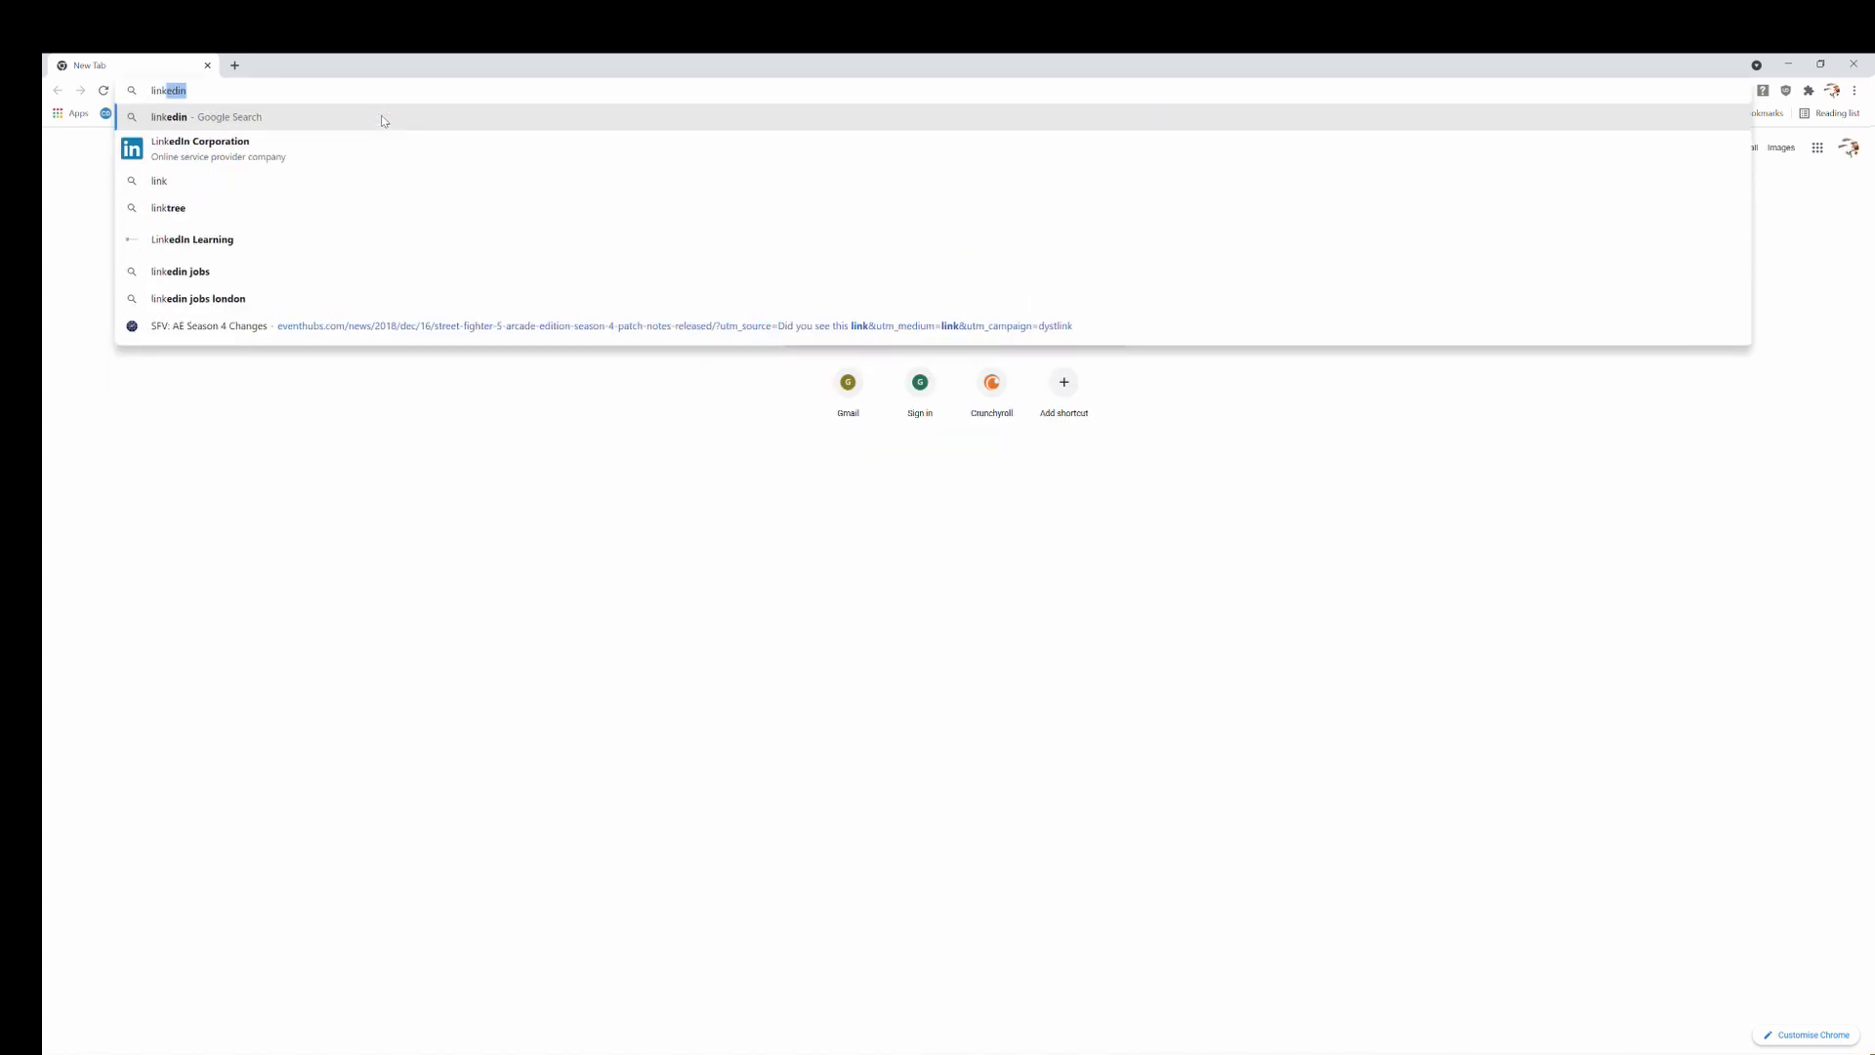
type("tr.ee")
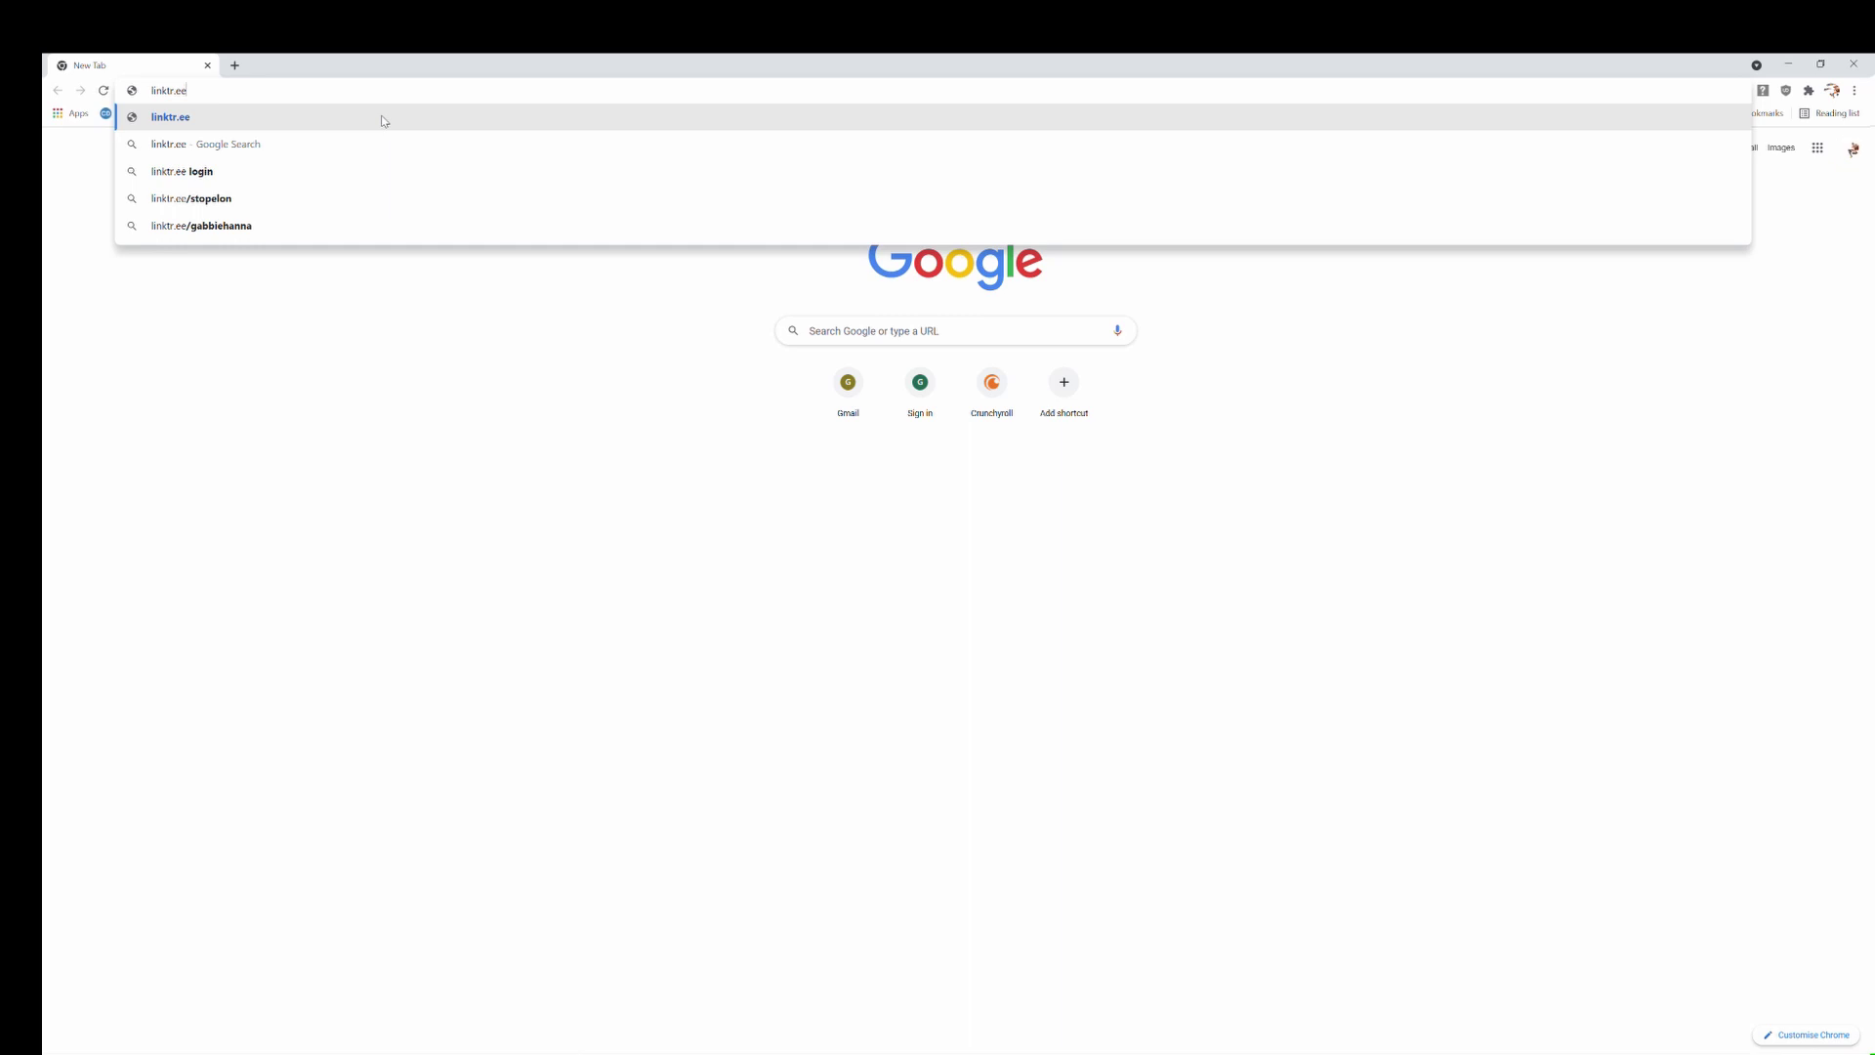
left_click(382, 117)
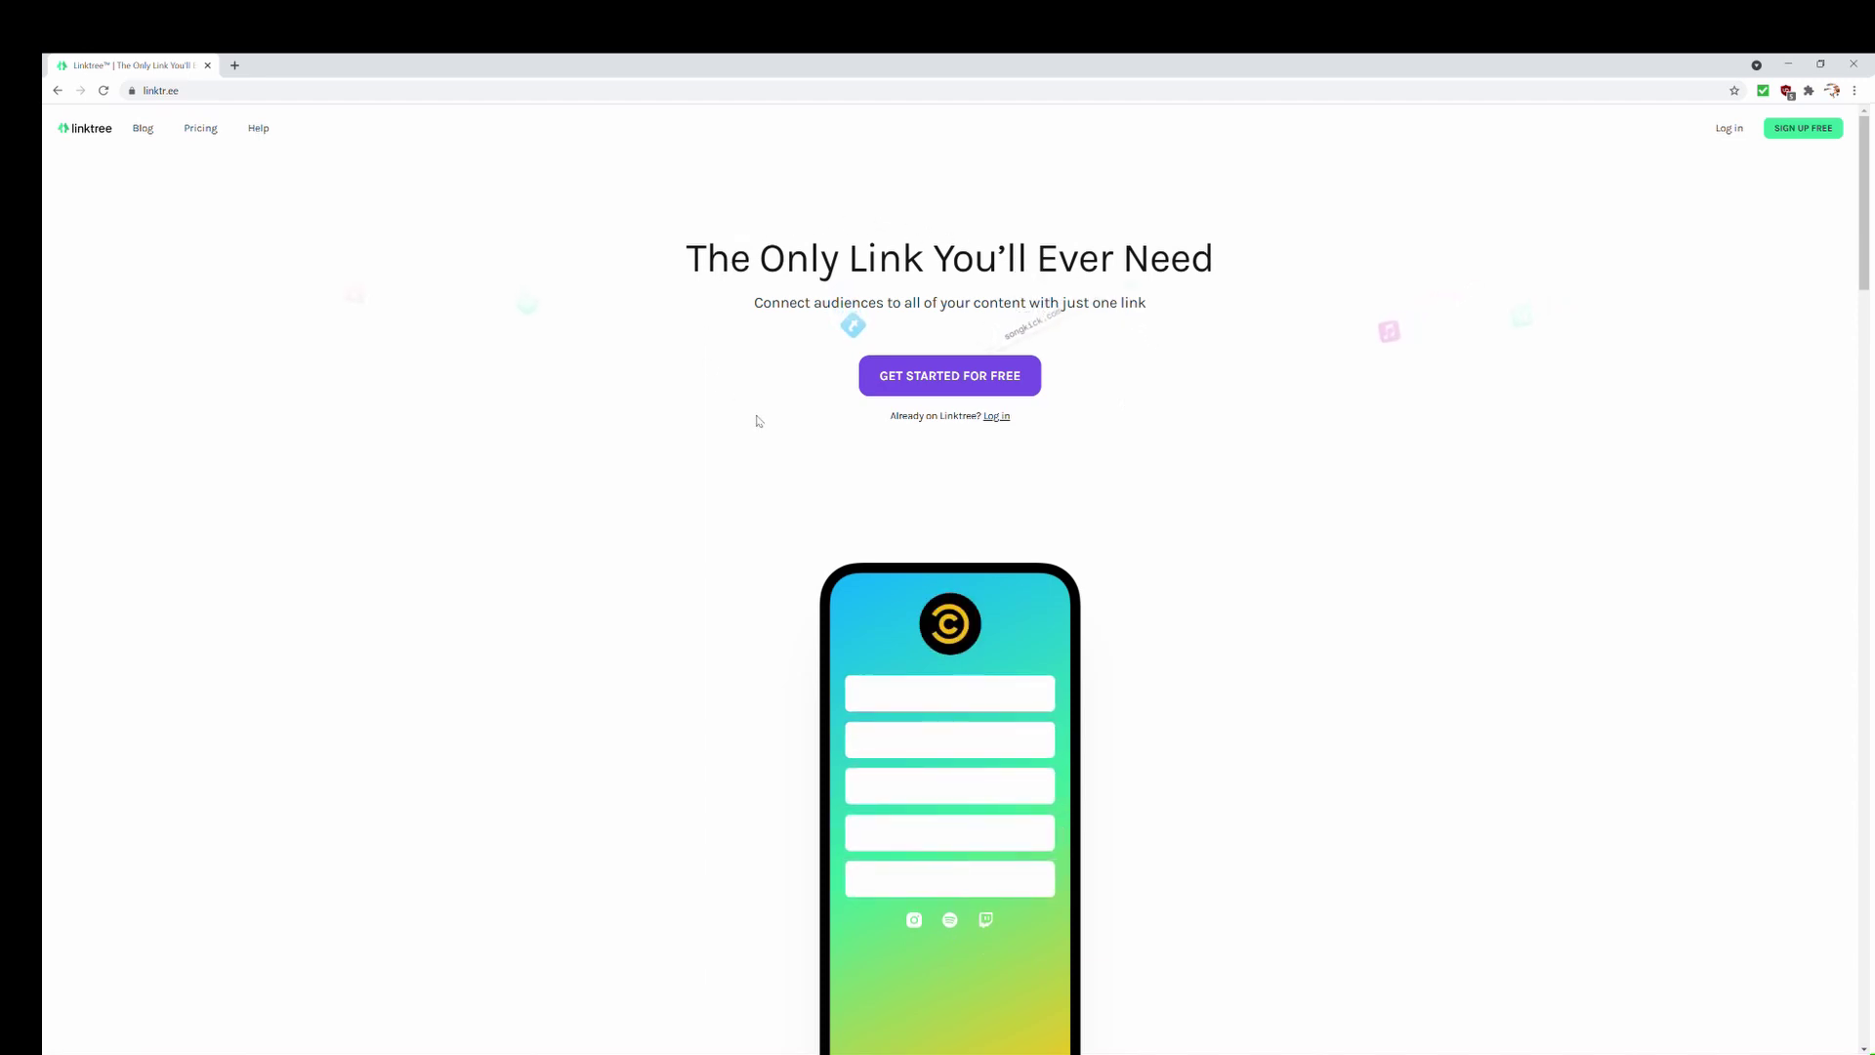
Start a free Linktree page from the home page's get-started offer
left_click(940, 376)
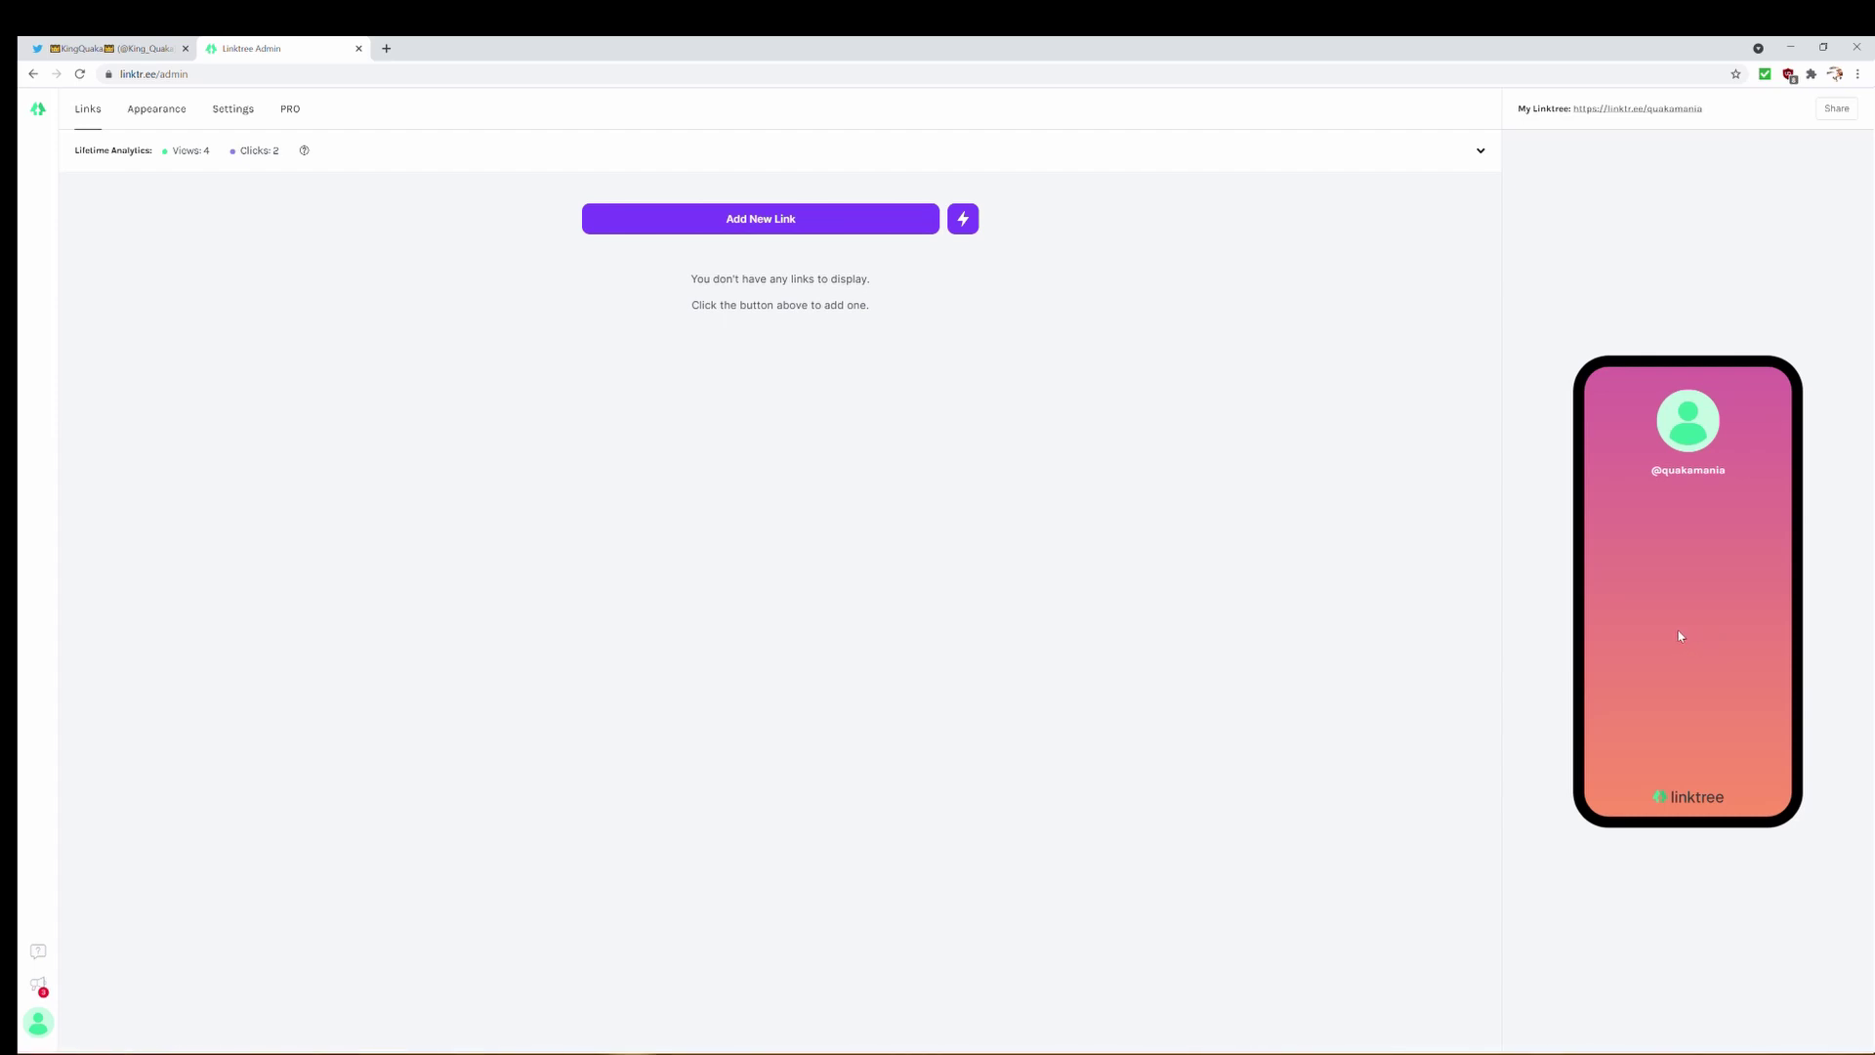
On the Appearance page, enter 'User' as a trial profile title, then clear it
left_click(146, 119)
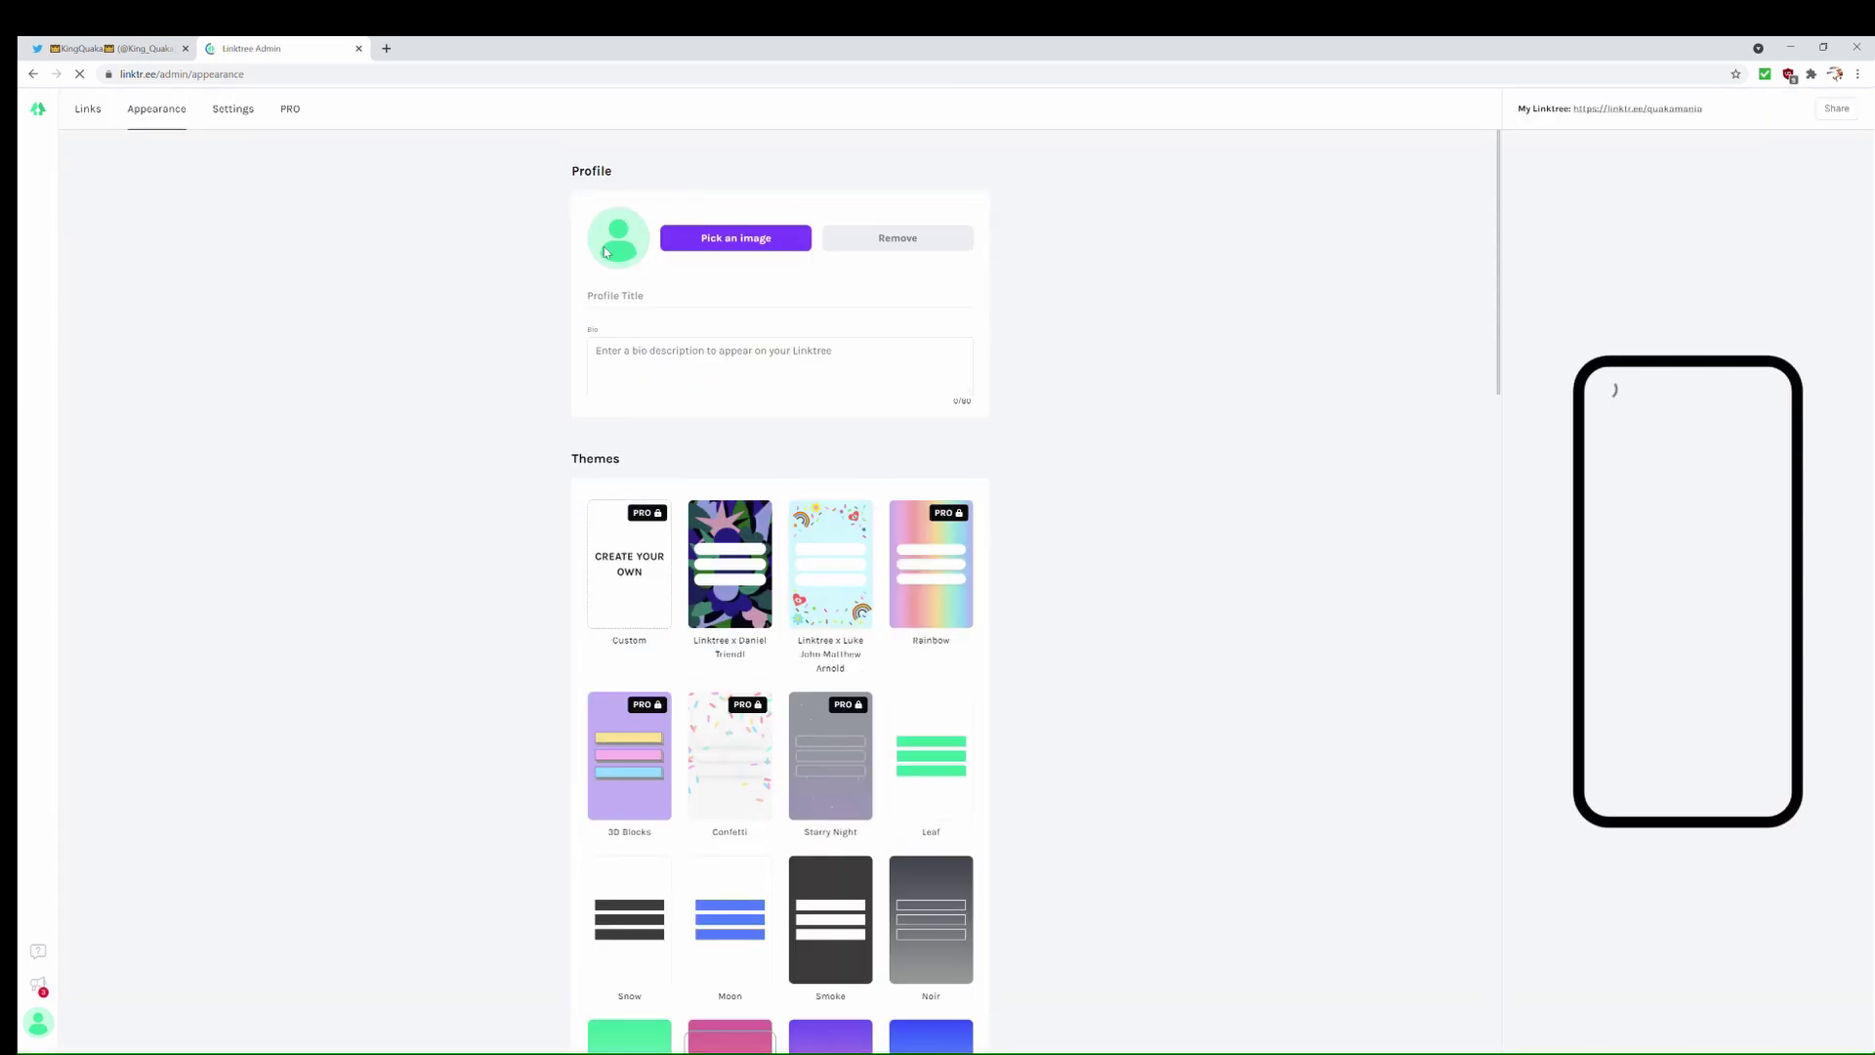
left_click(646, 301)
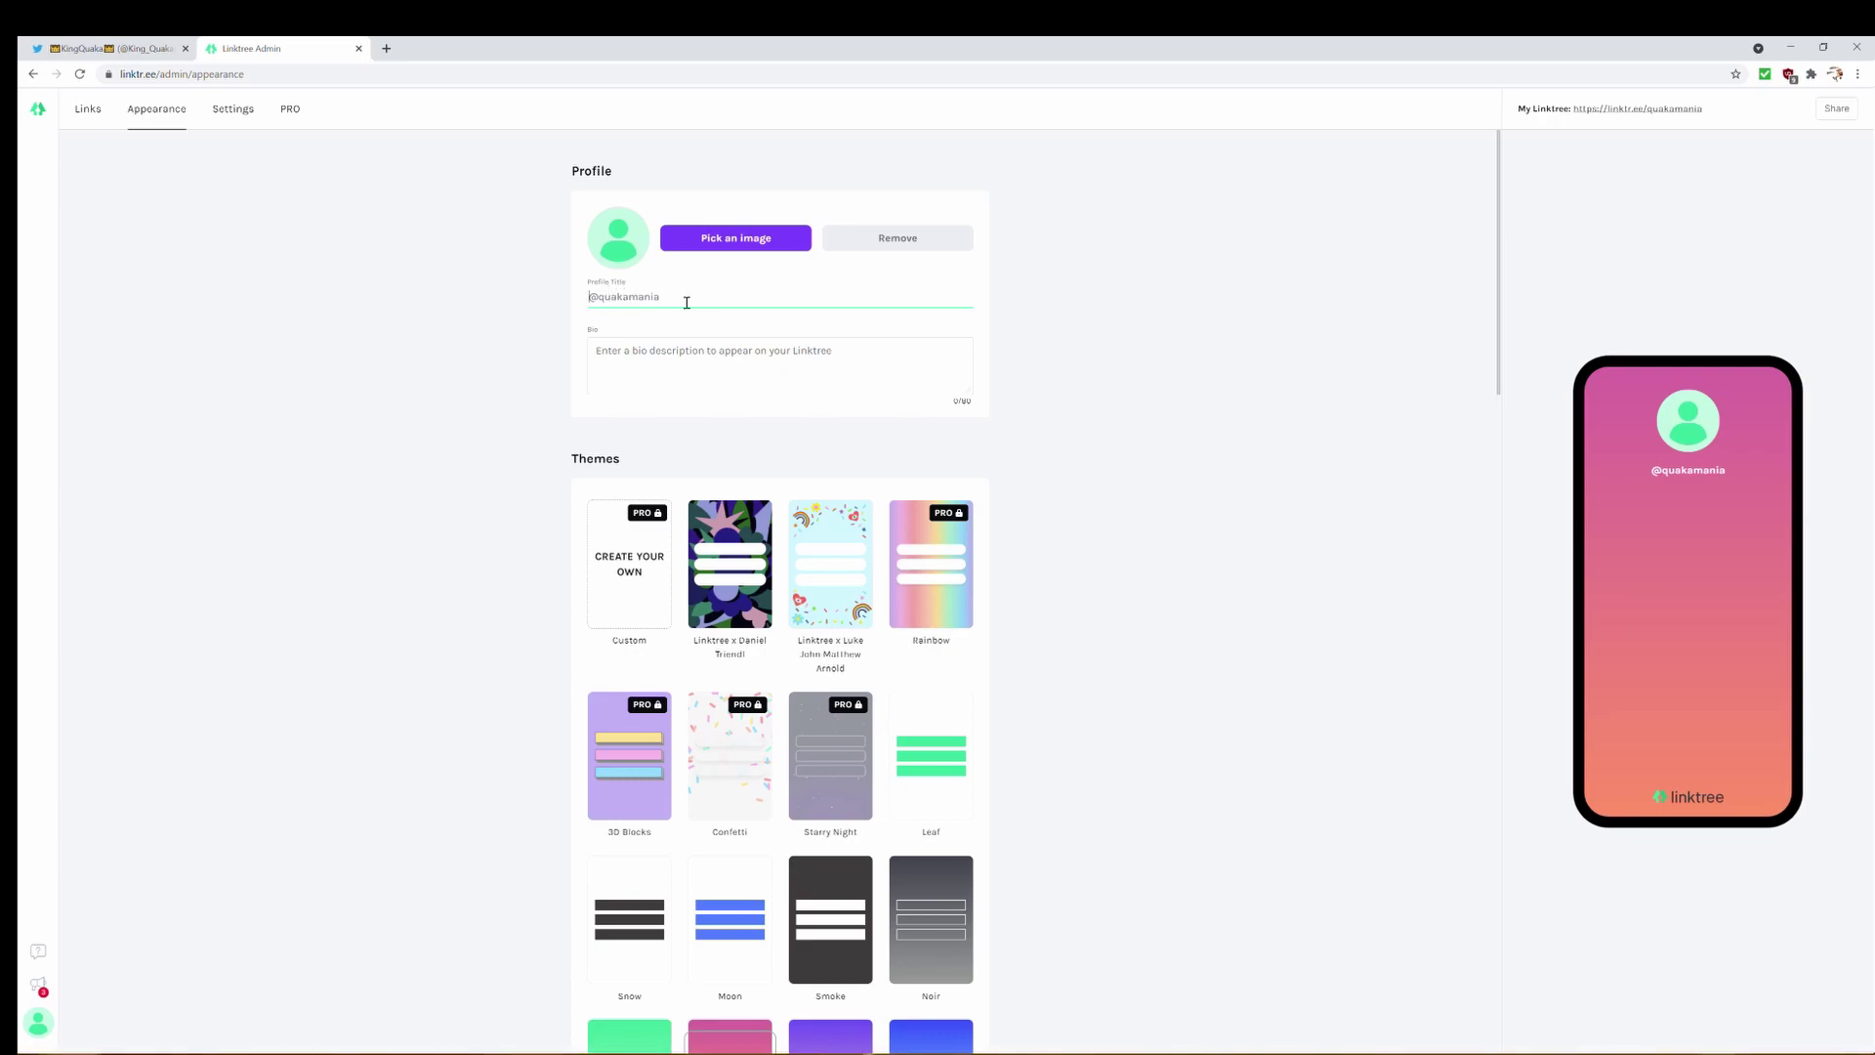
type("User")
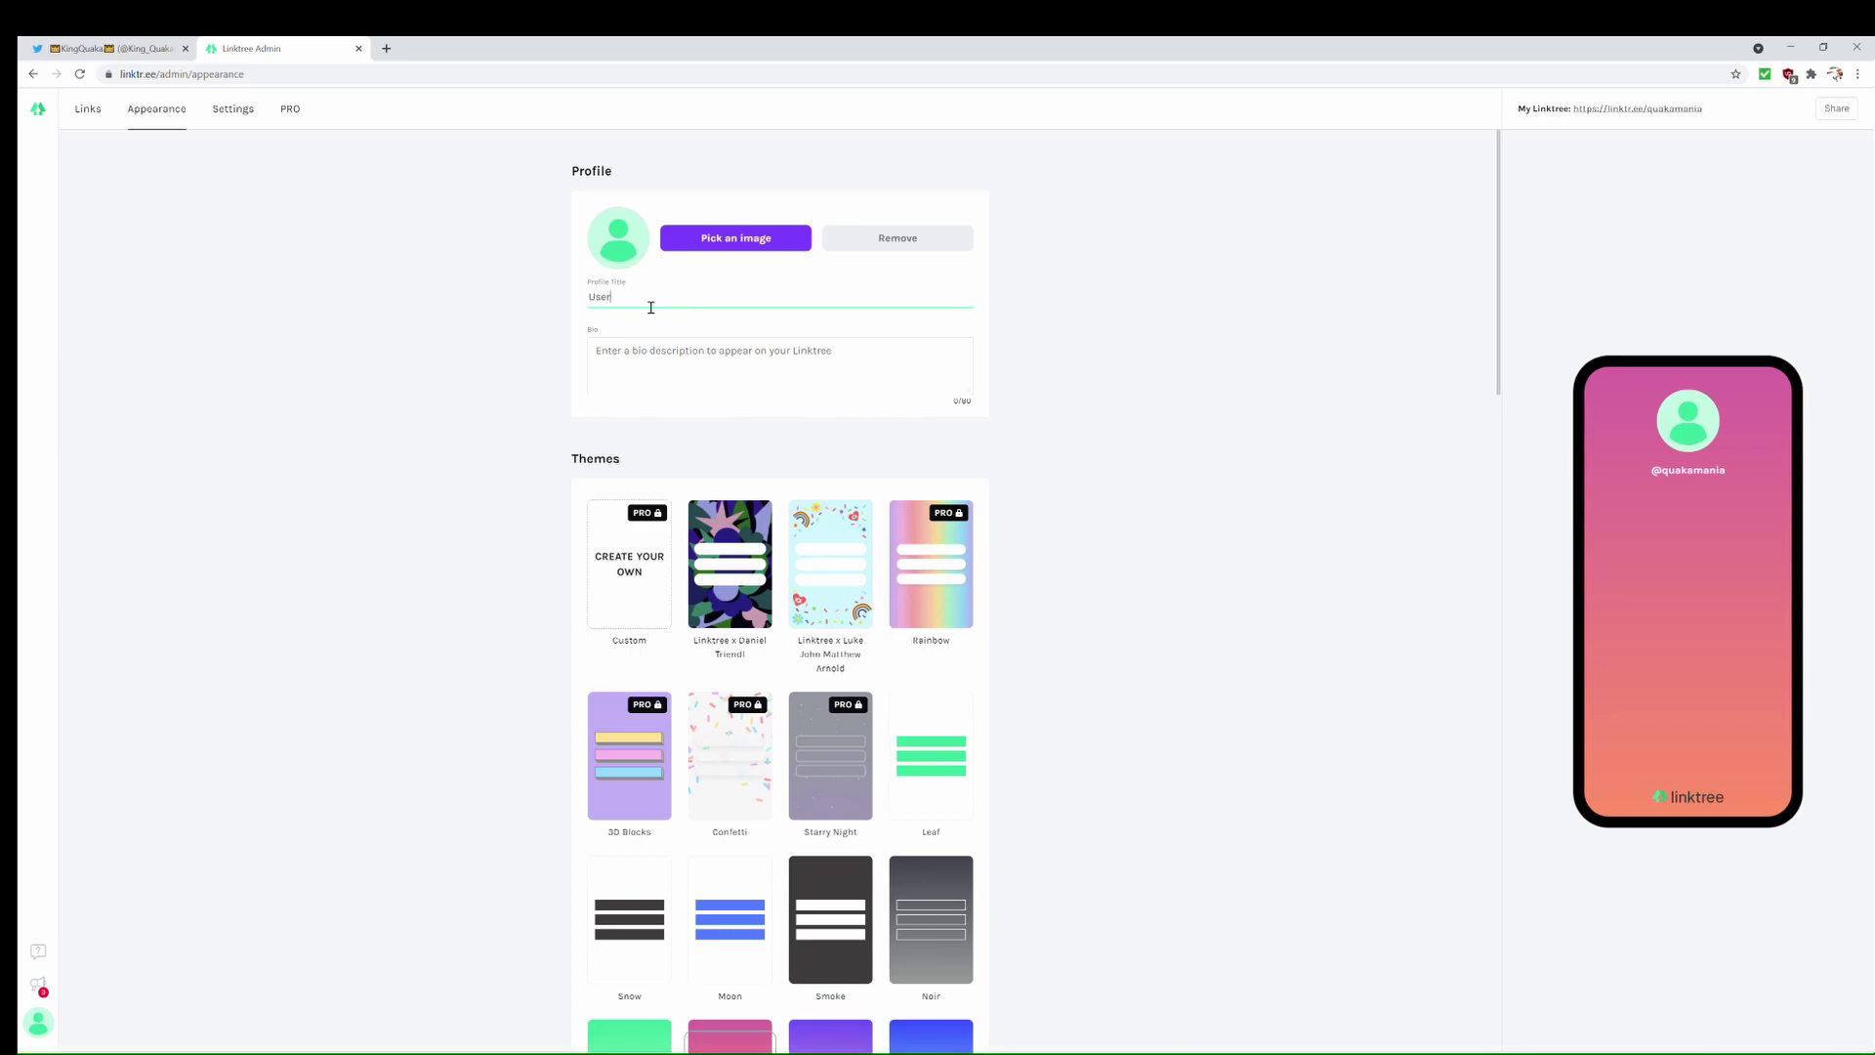
left_click(430, 466)
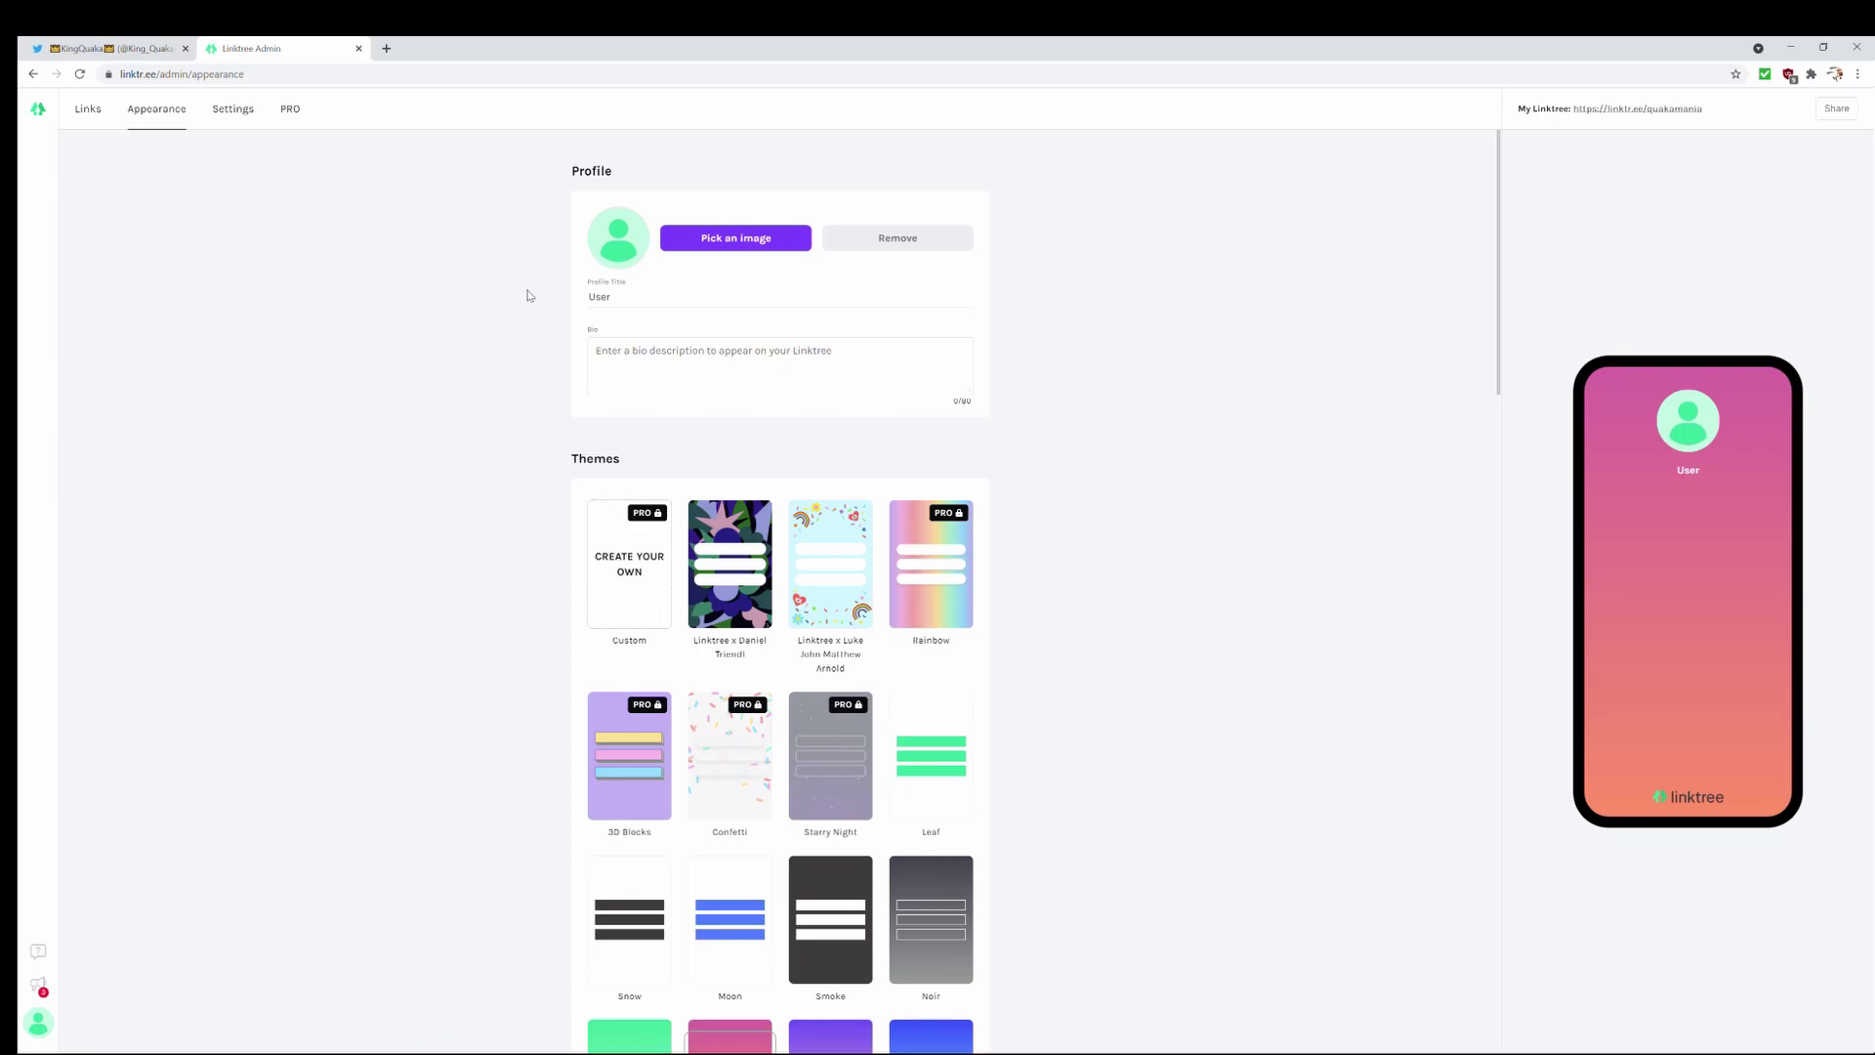
double_click(610, 298)
key("BackSpace")
left_click(484, 375)
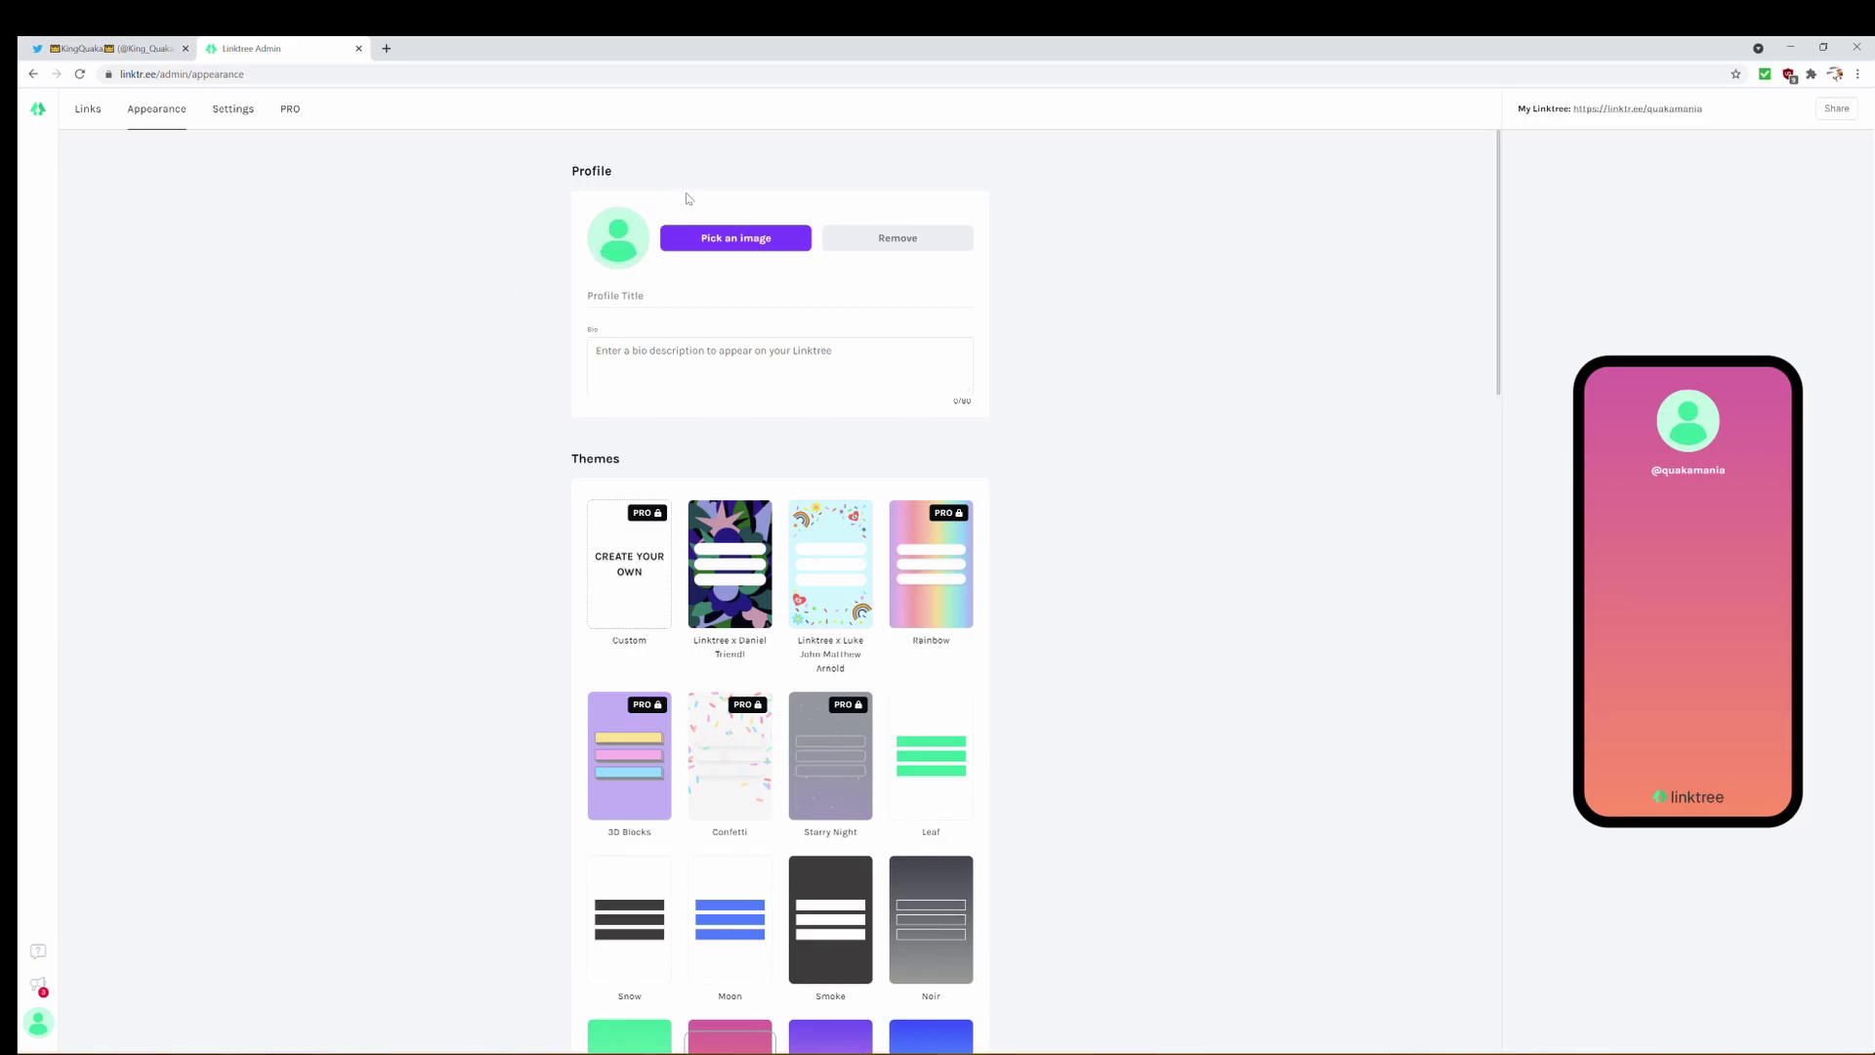
Upload the KQ logo image from the computer as the profile picture and save the crop
left_click(742, 236)
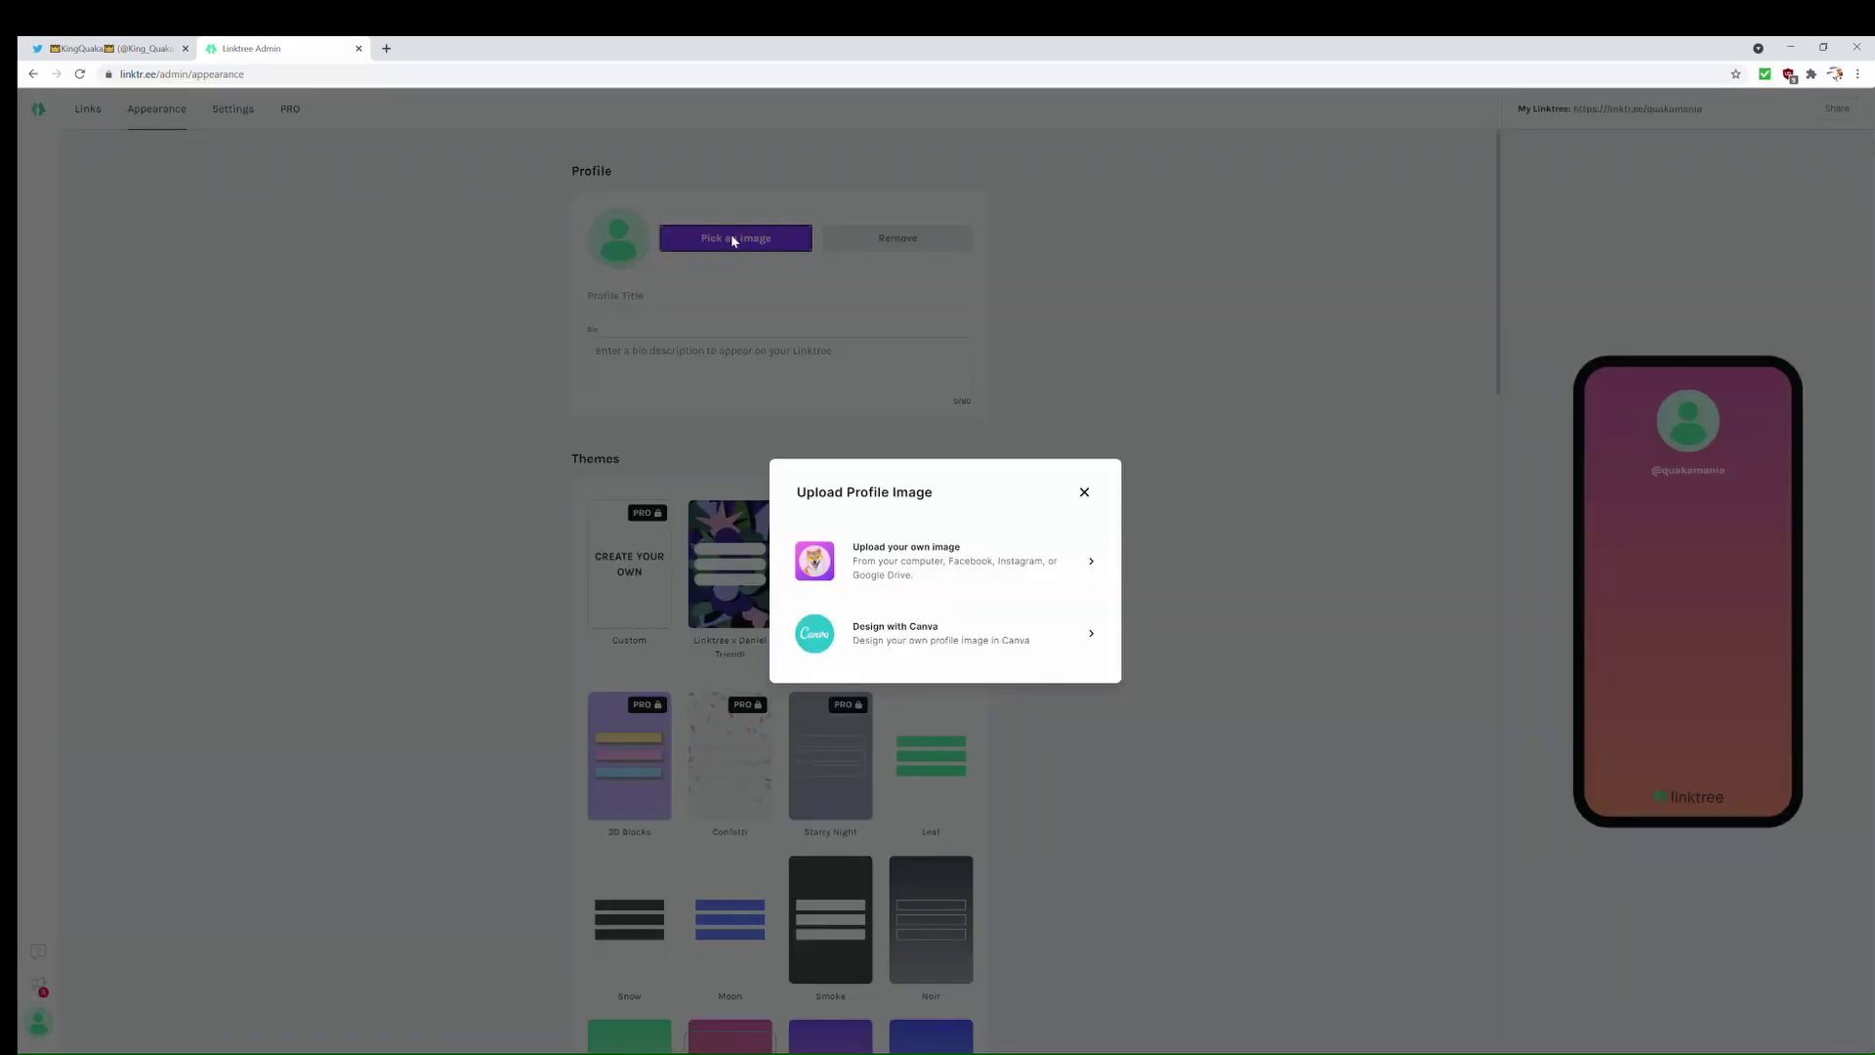
left_click(933, 567)
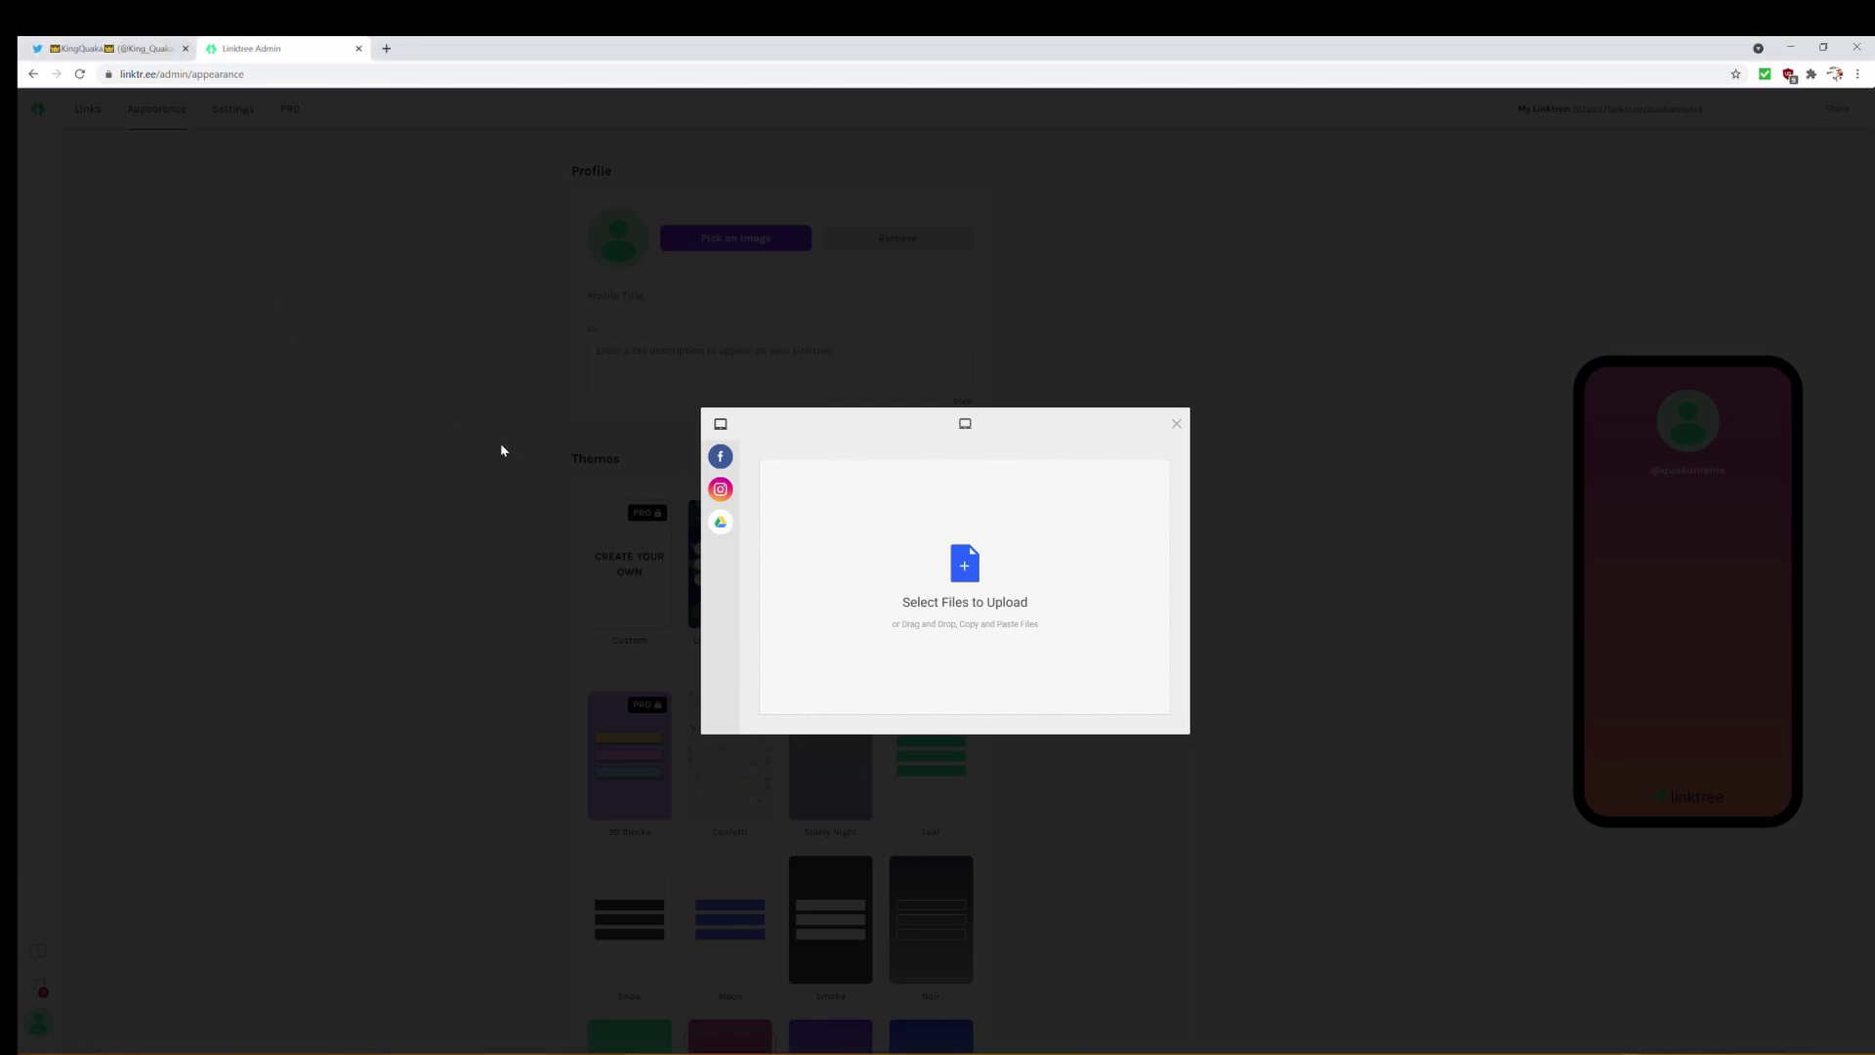
left_click(1155, 717)
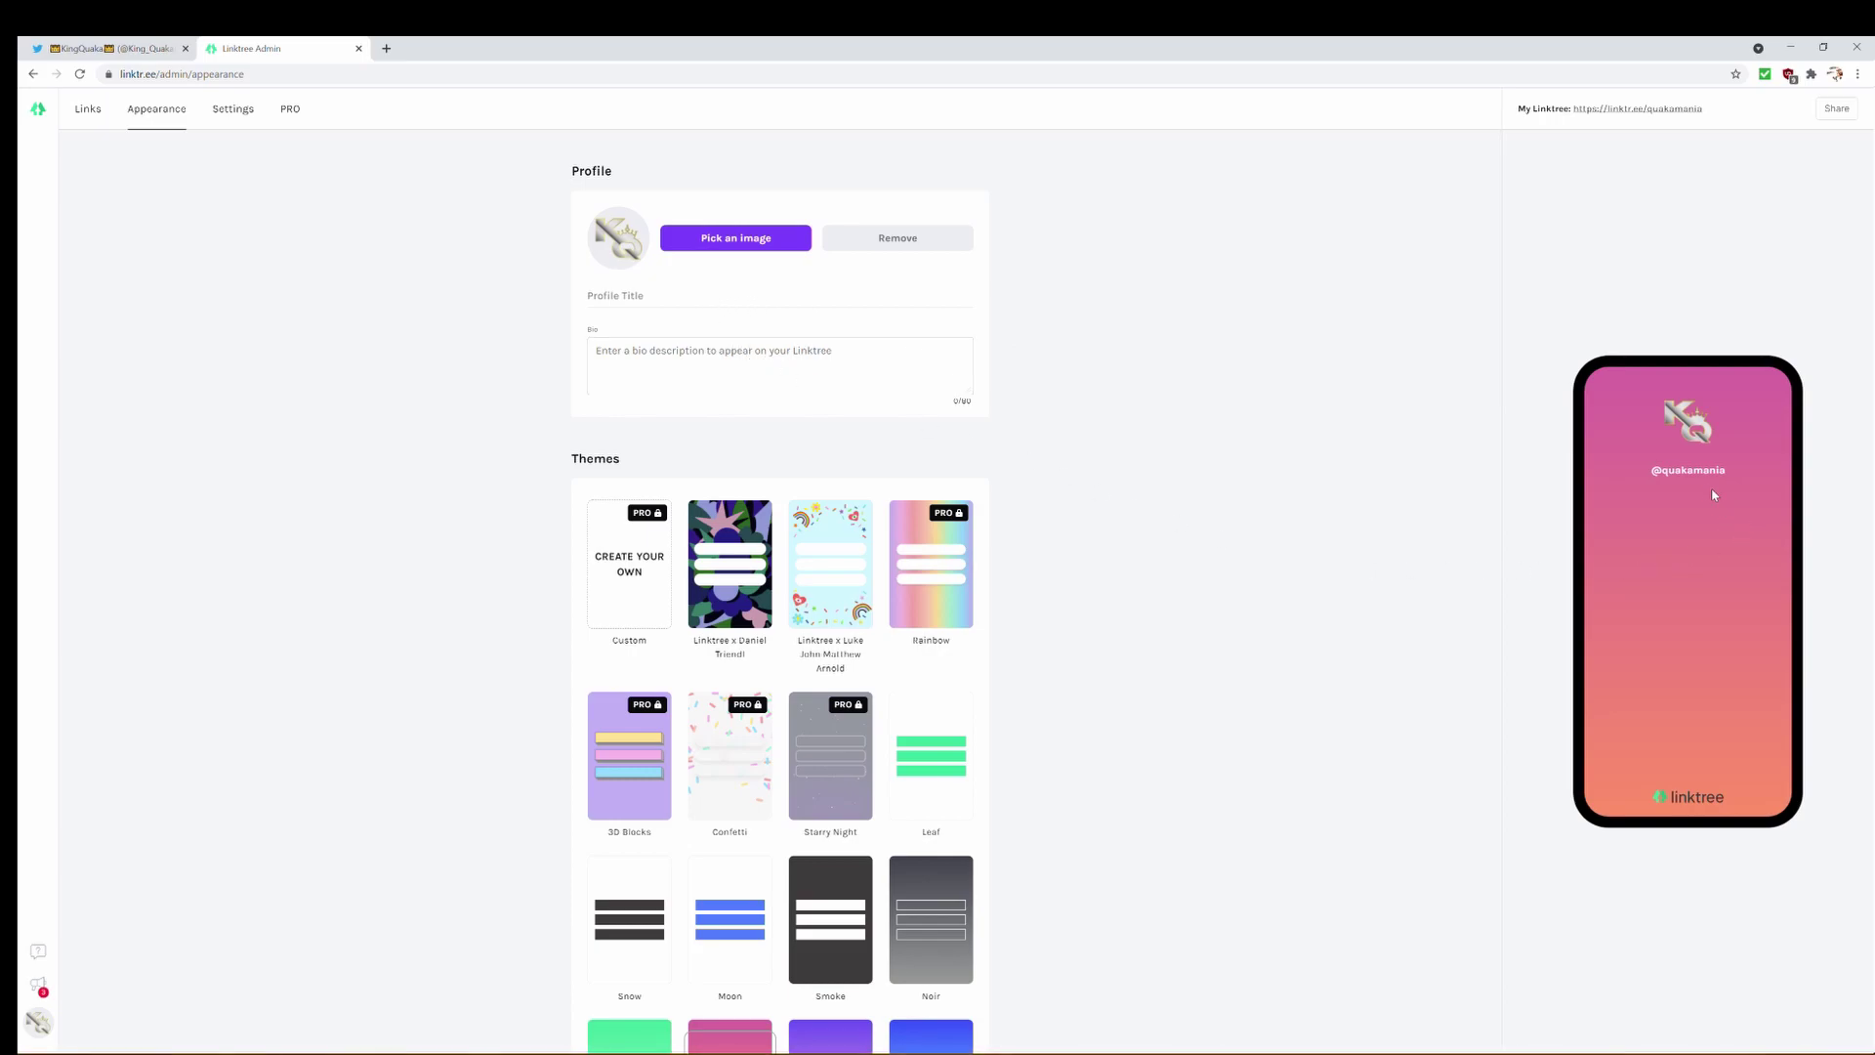
Enter the creator's display name as the profile title
left_click(646, 303)
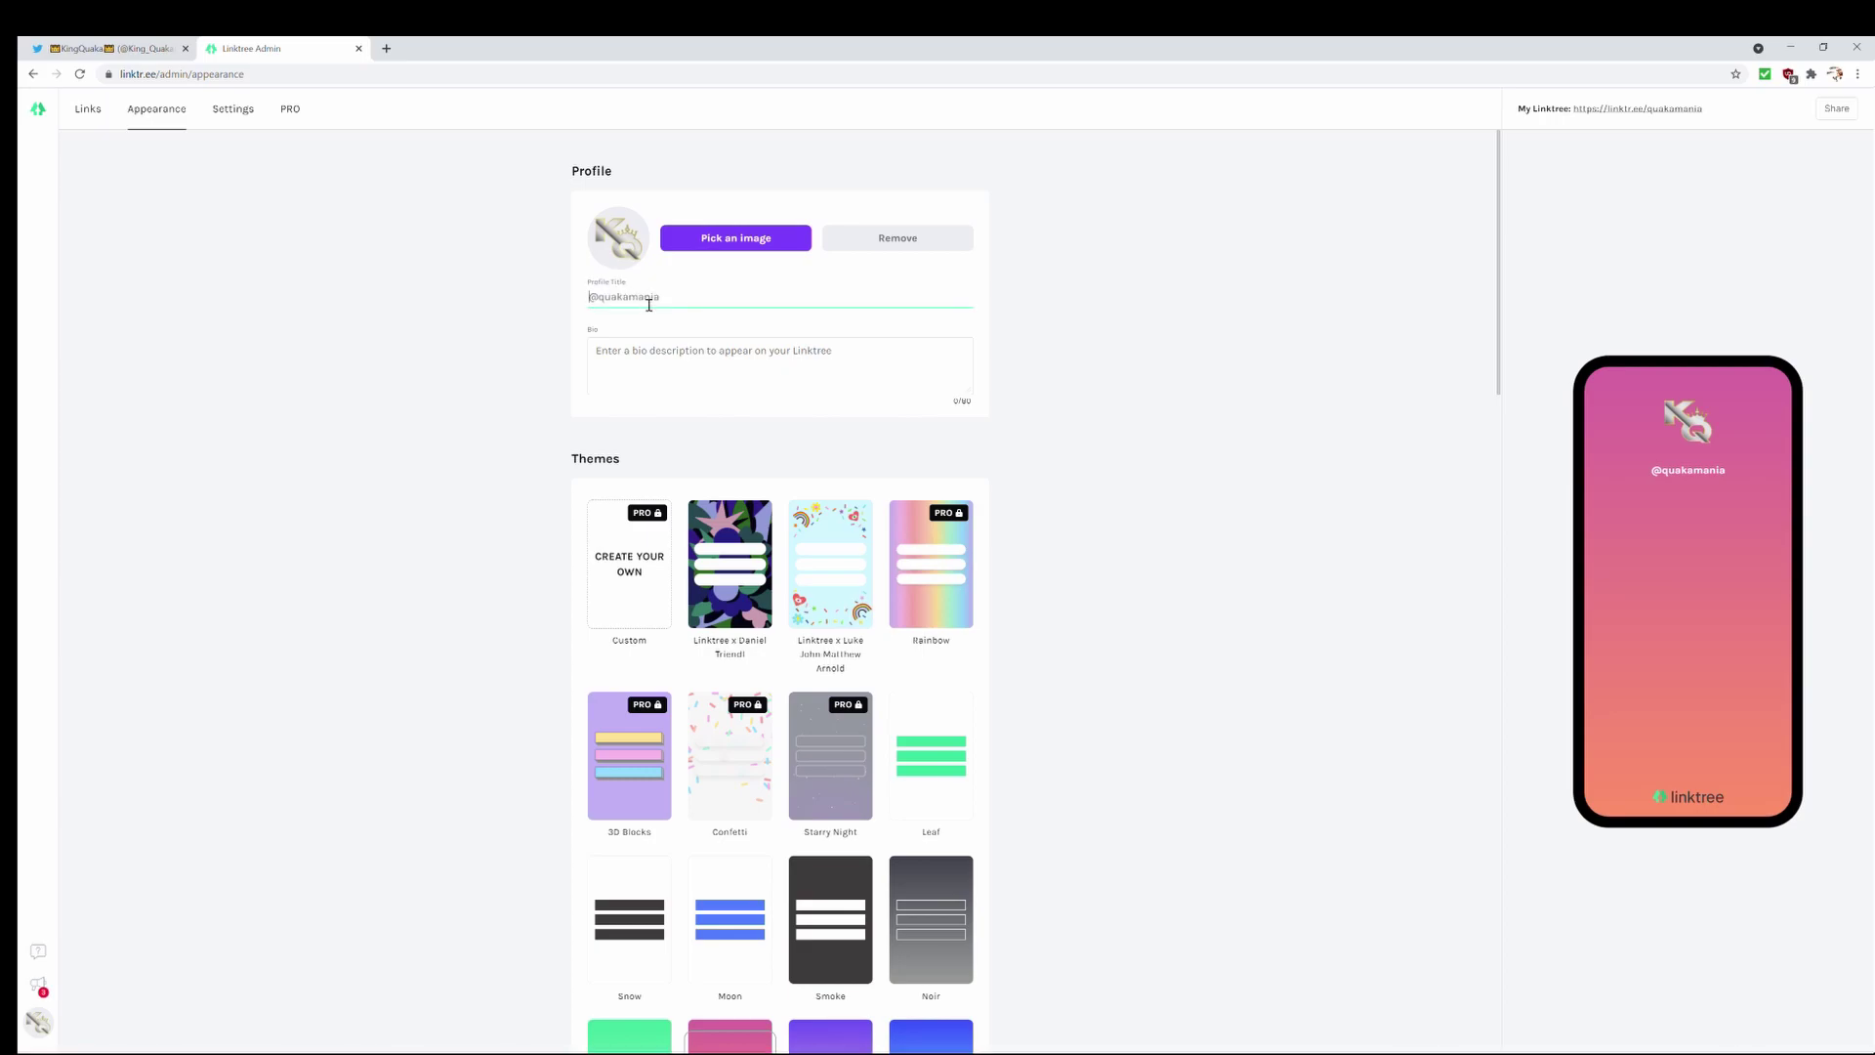
type("KingQuaka")
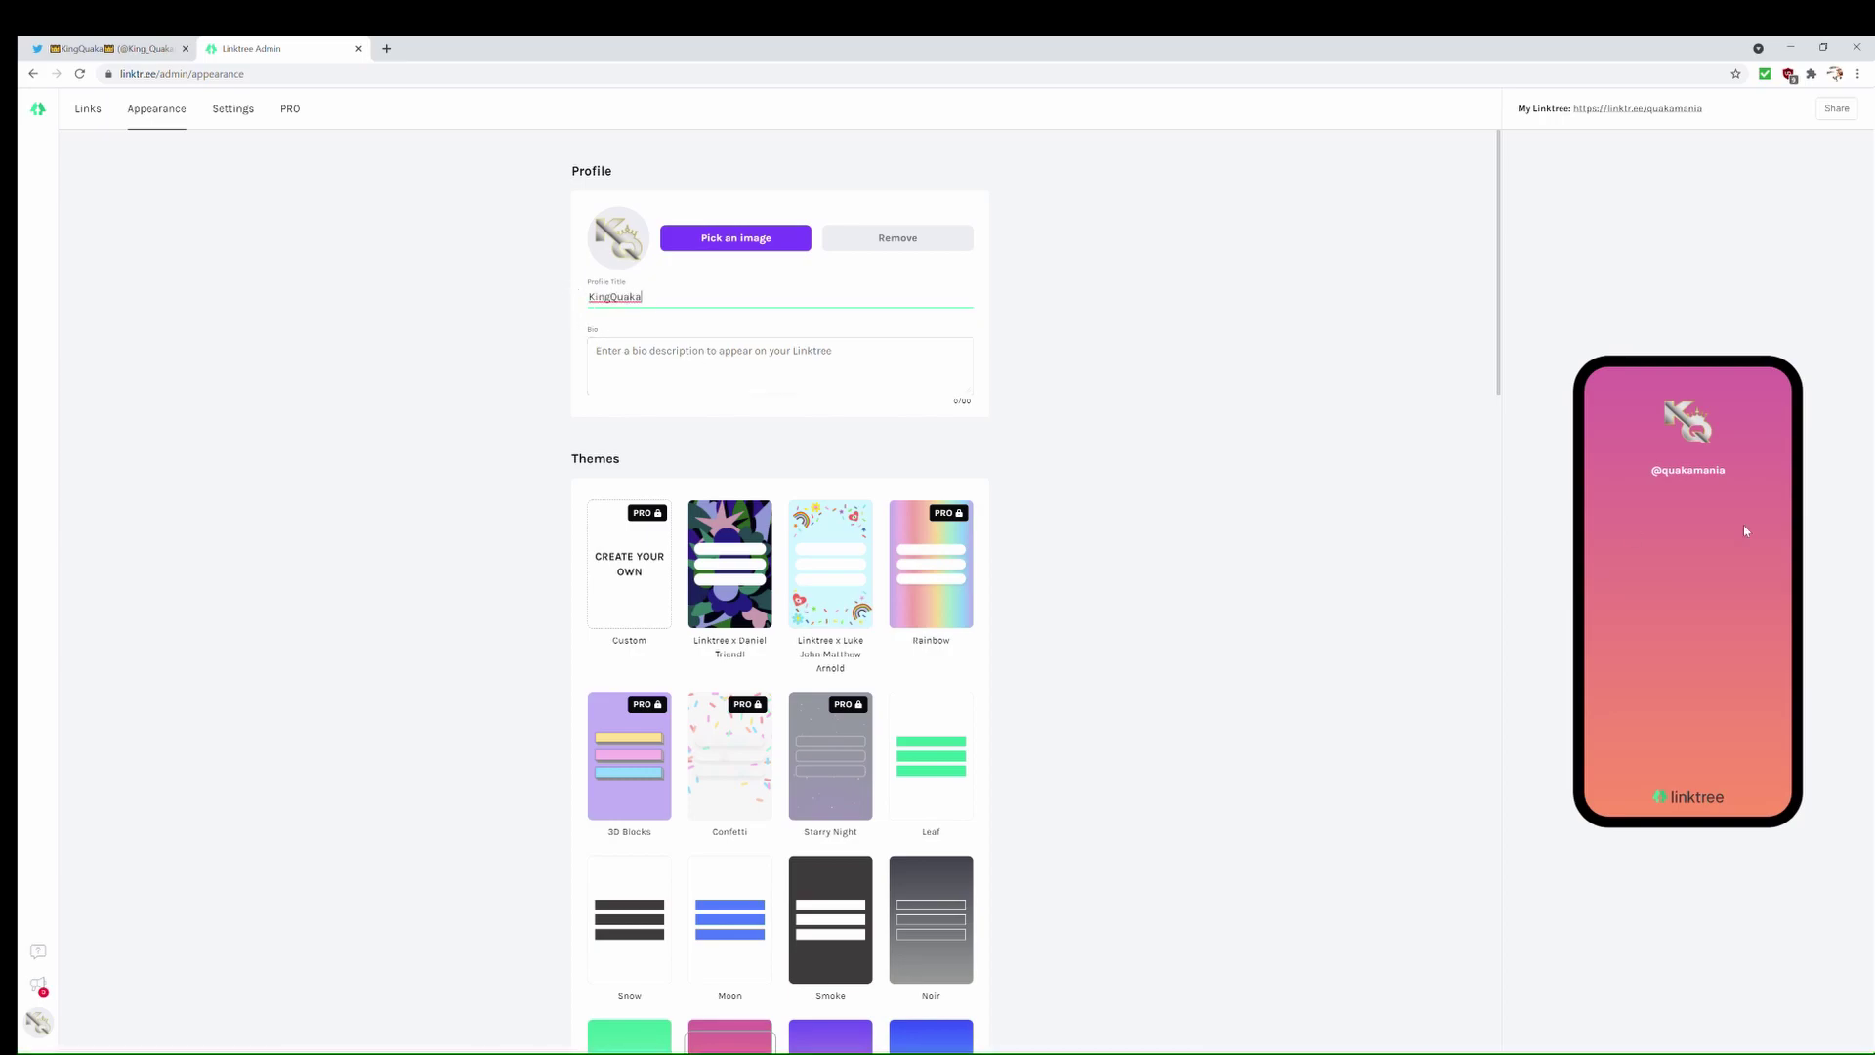
left_click(1515, 490)
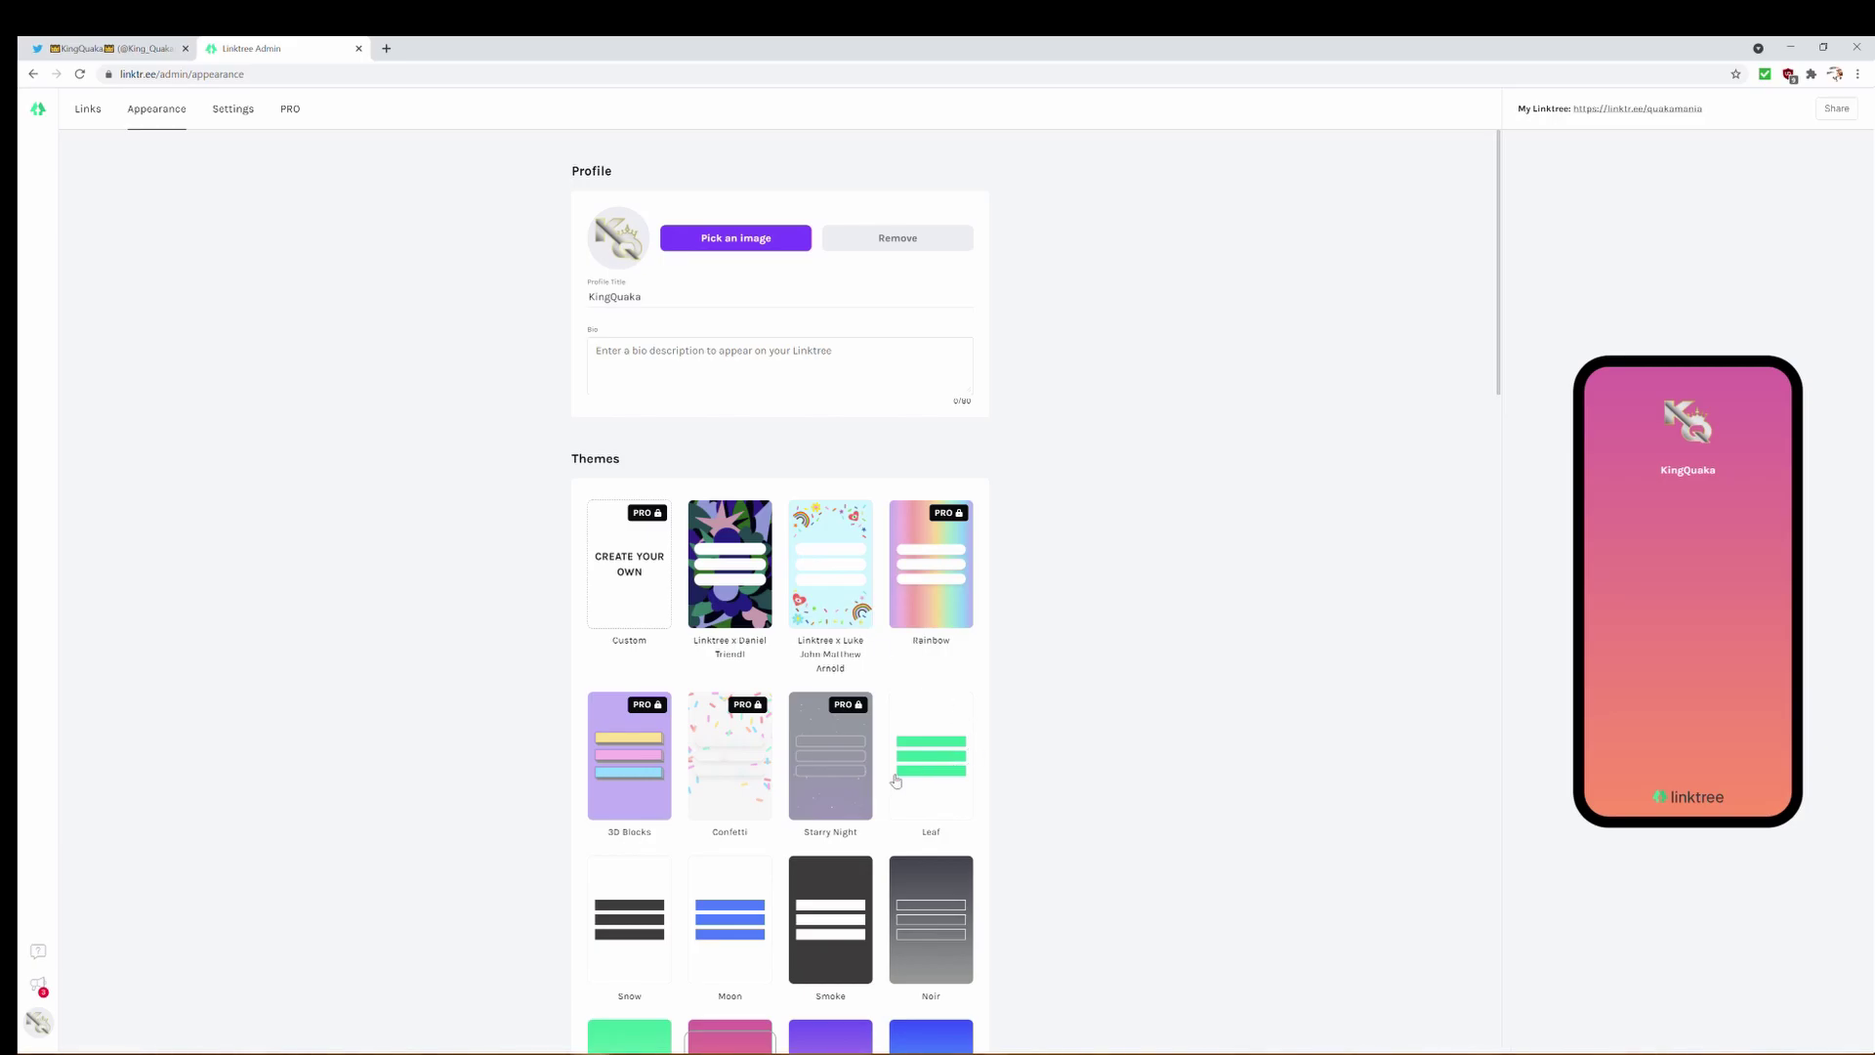
Try the Linktree x Luke and Noir themes, then apply the Miami gradient theme
left_click(827, 581)
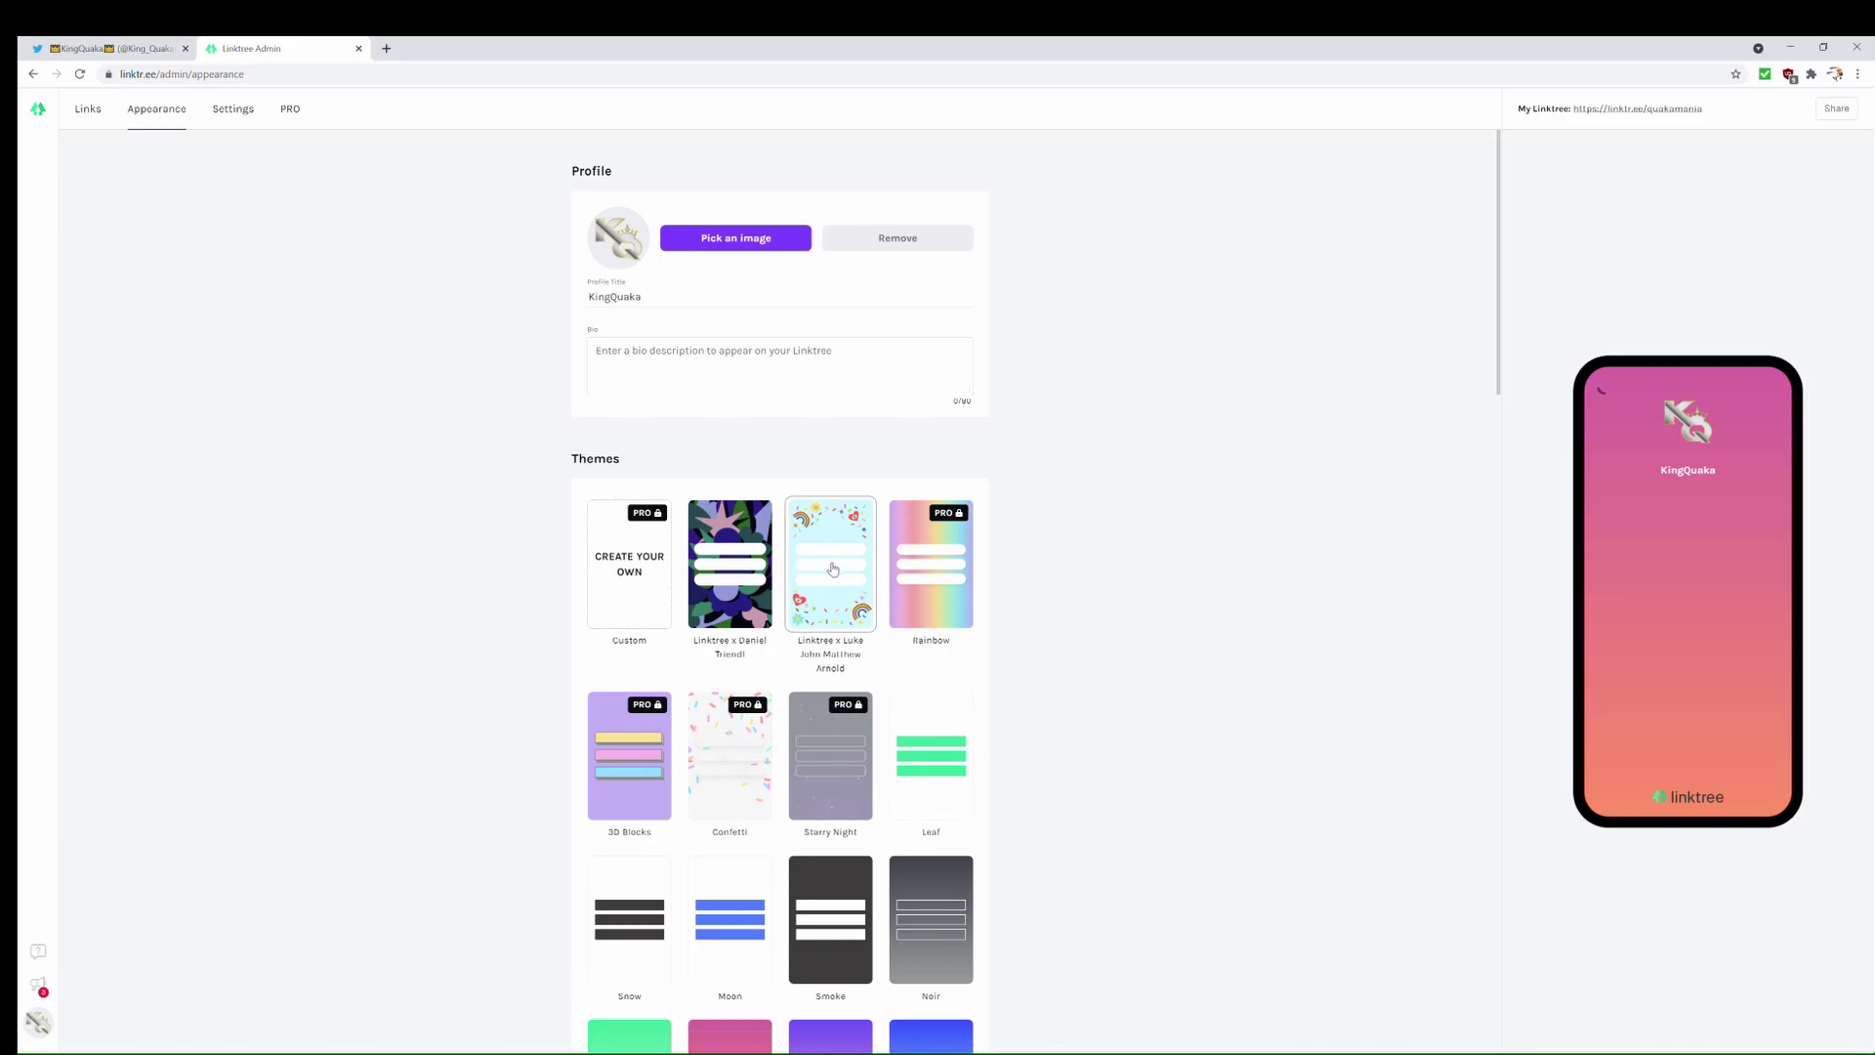
scroll(862, 638, "down", 2)
left_click(925, 739)
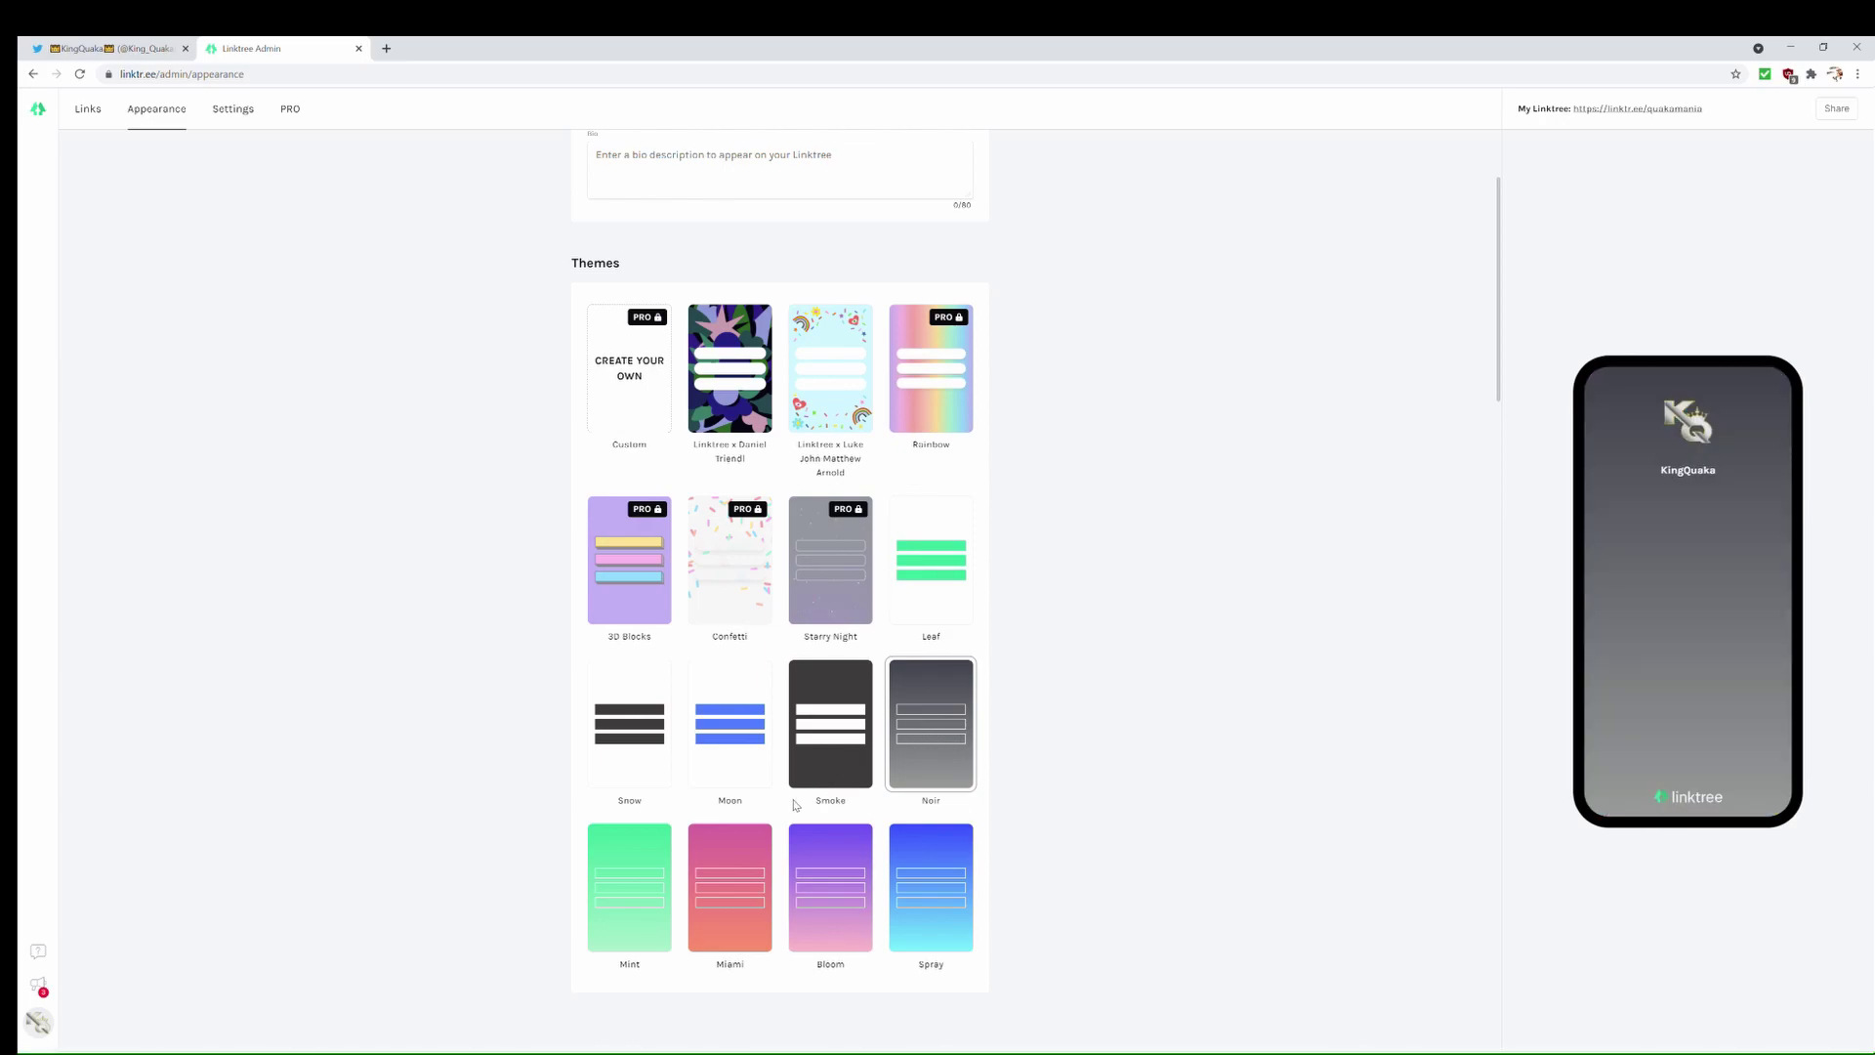
left_click(723, 886)
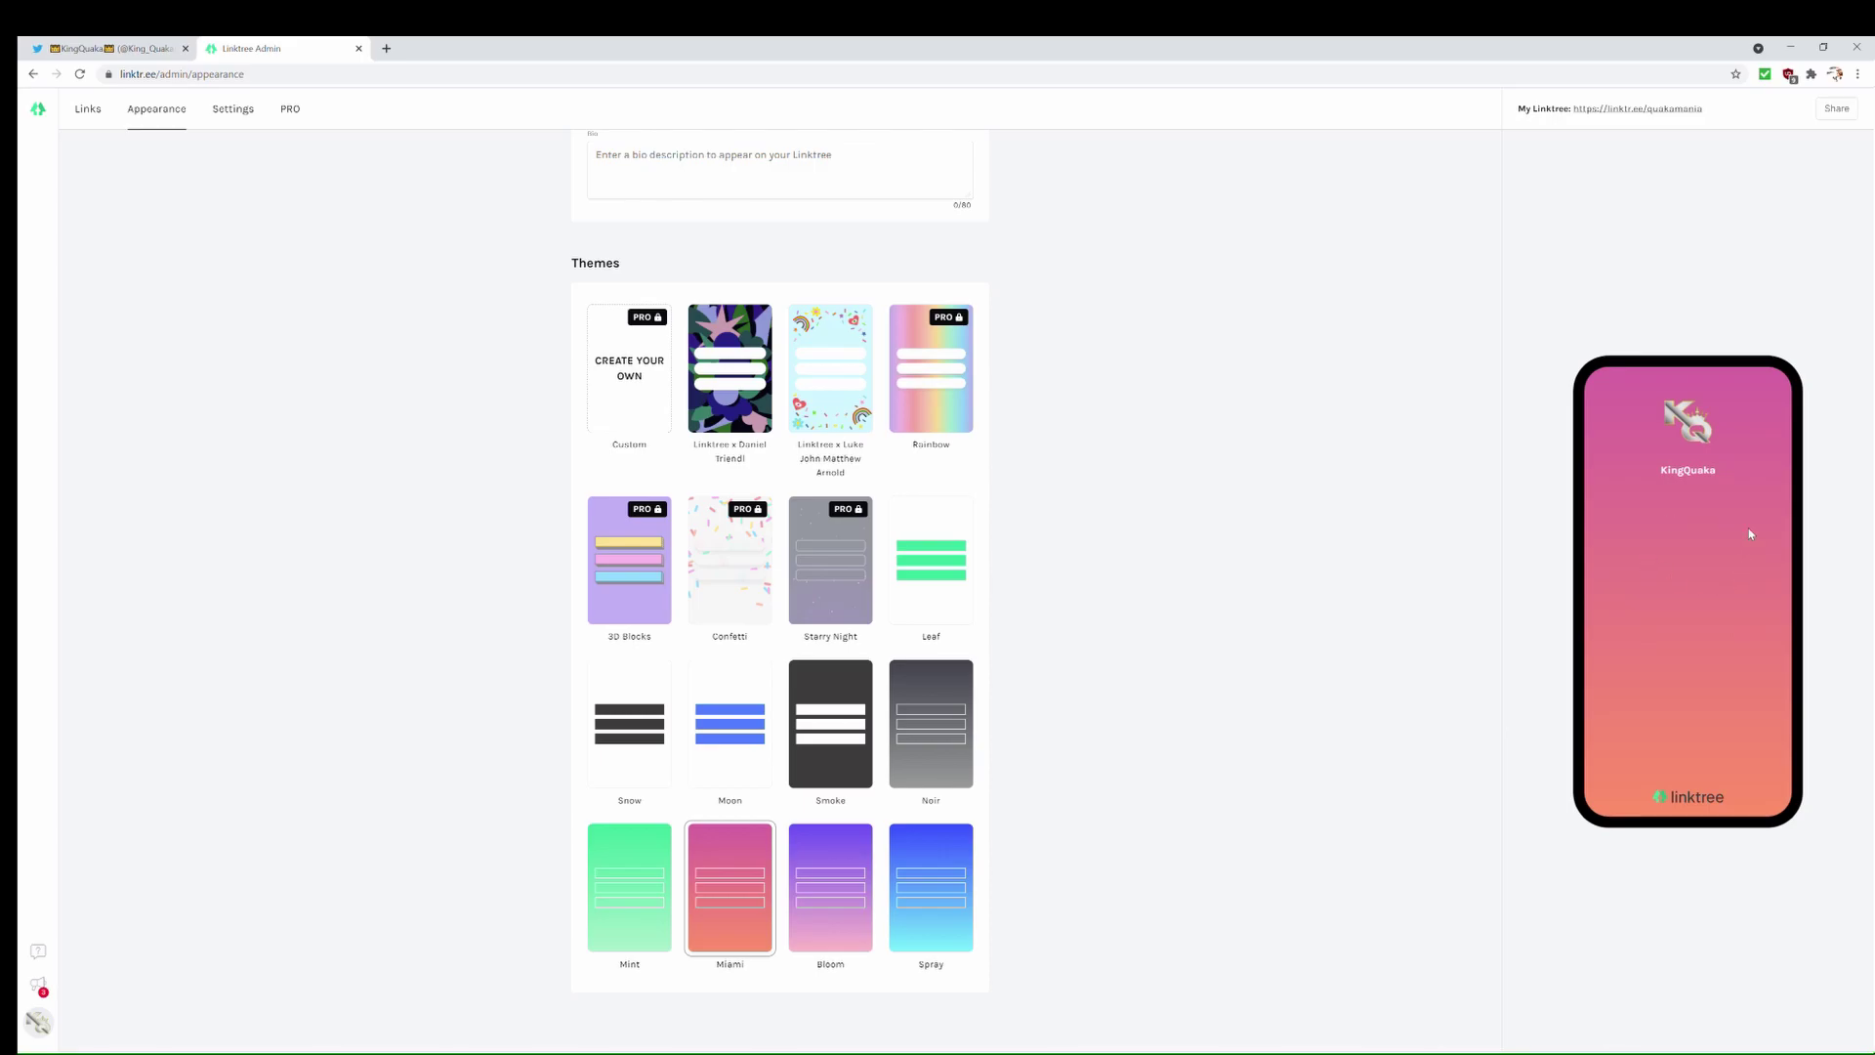
scroll(1143, 381, "up", 2)
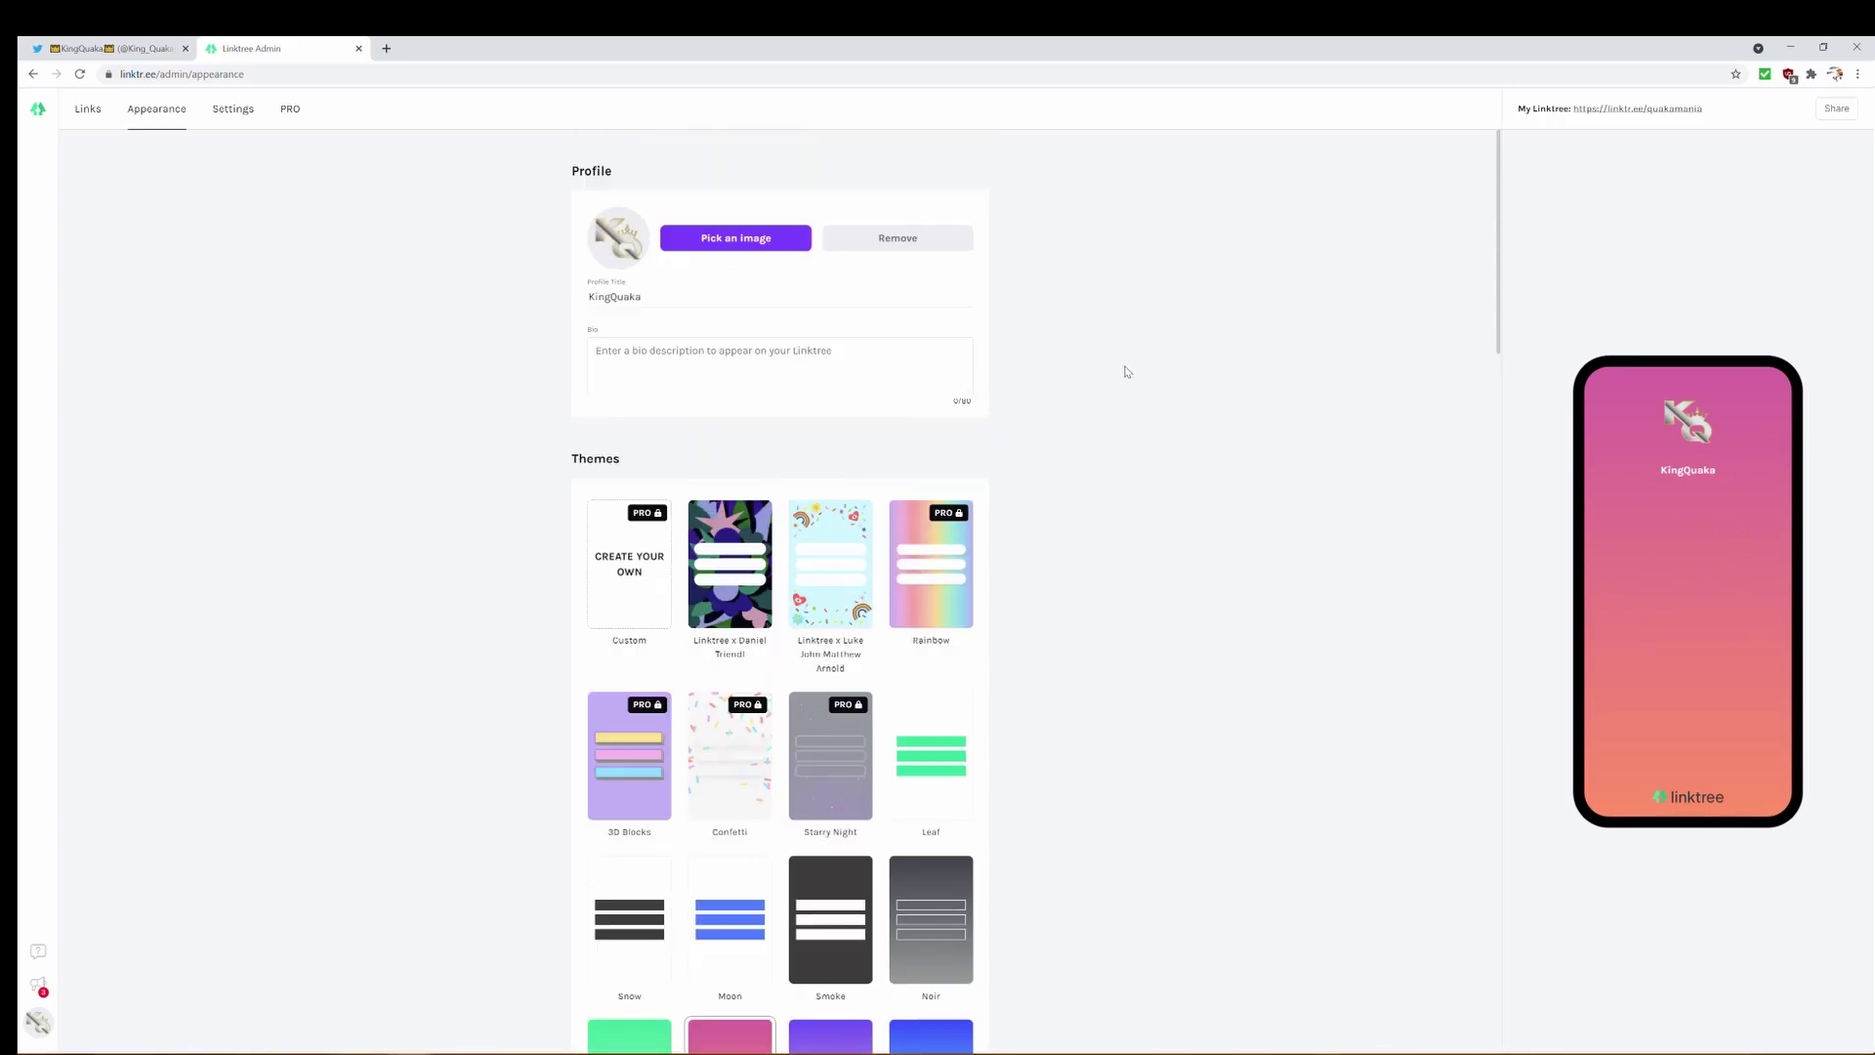
left_click(94, 115)
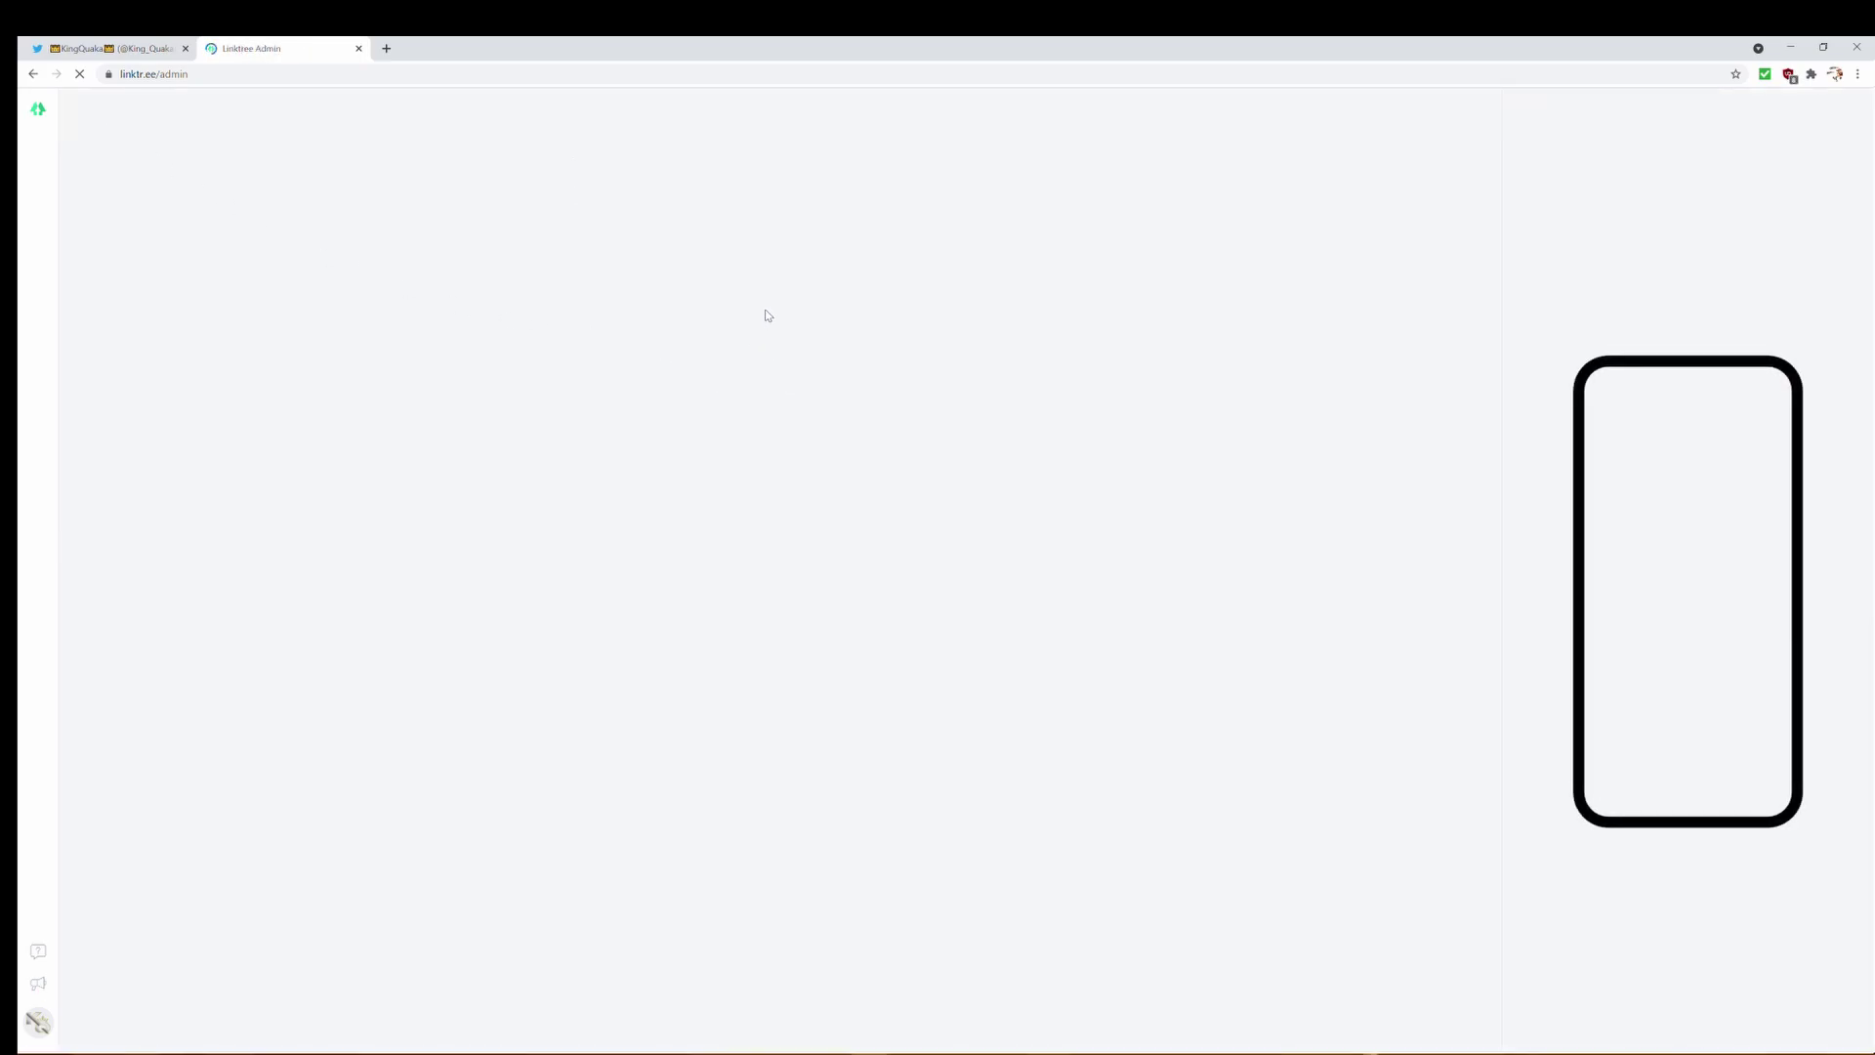
Add a new link titled 'Twitter'
left_click(752, 220)
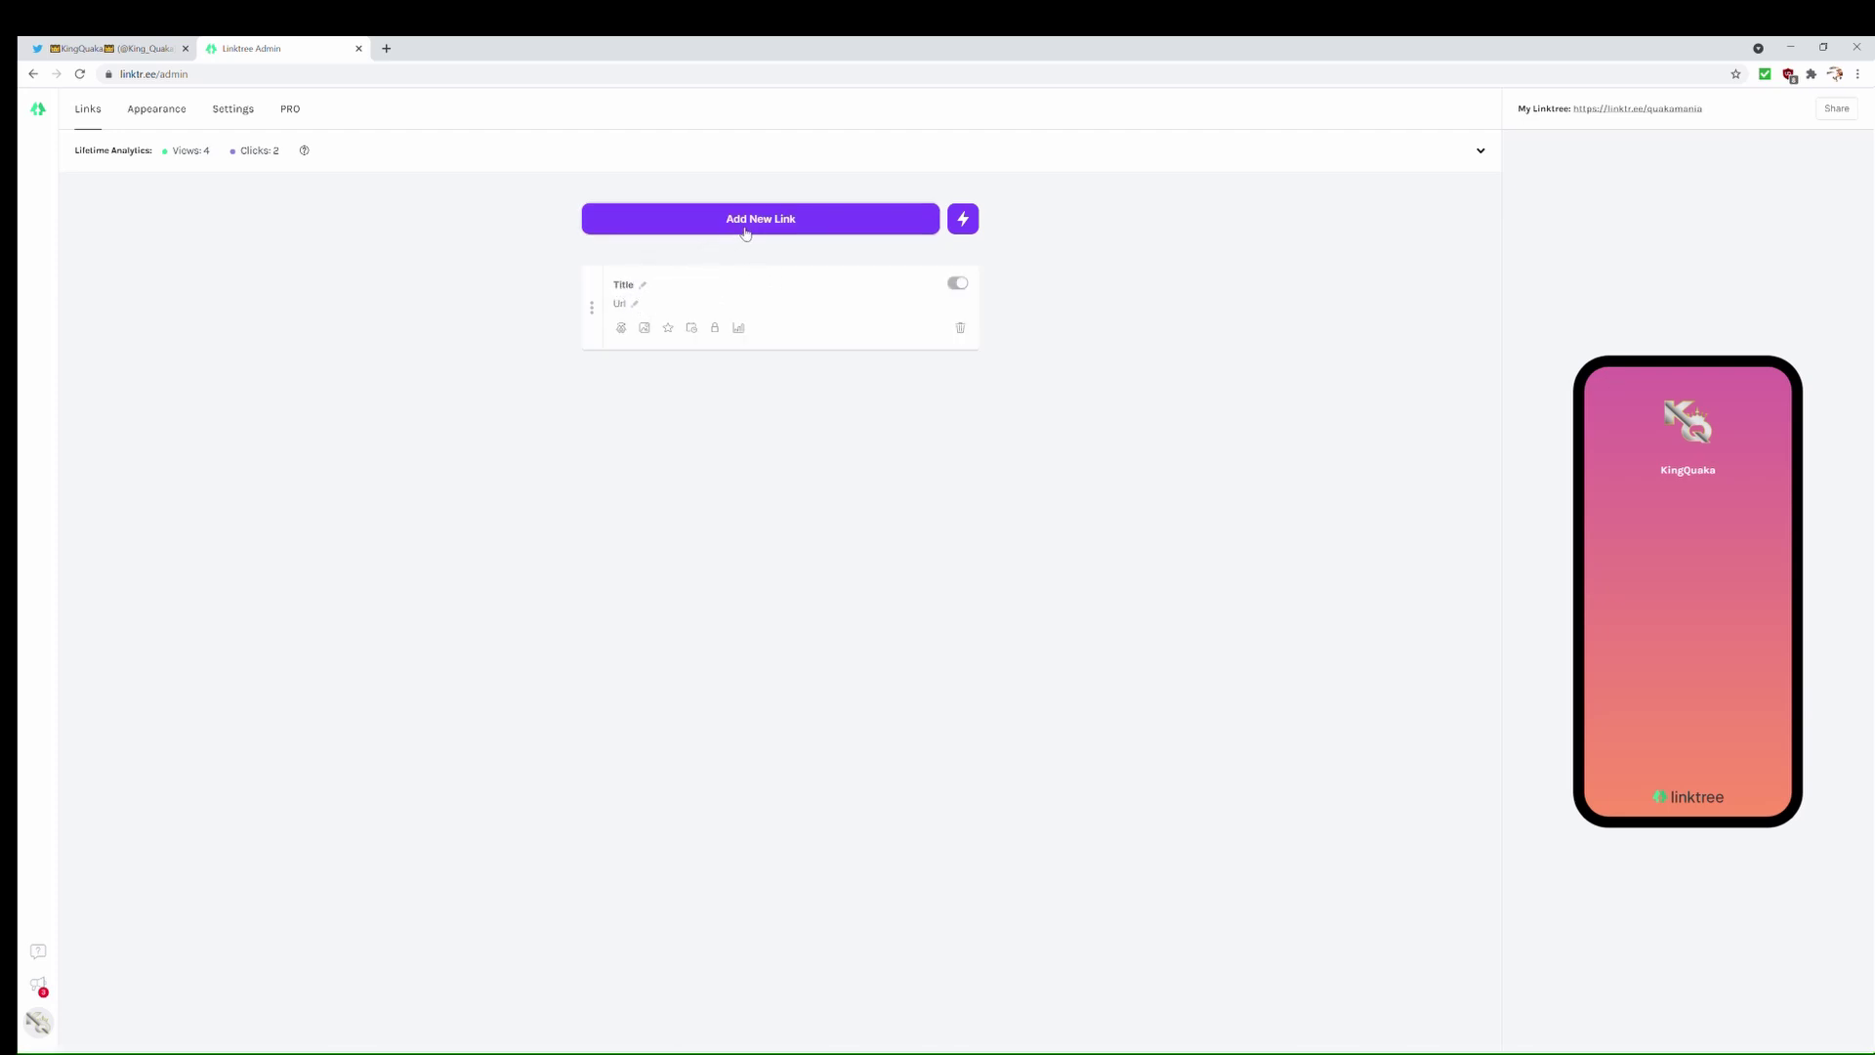
left_click(628, 286)
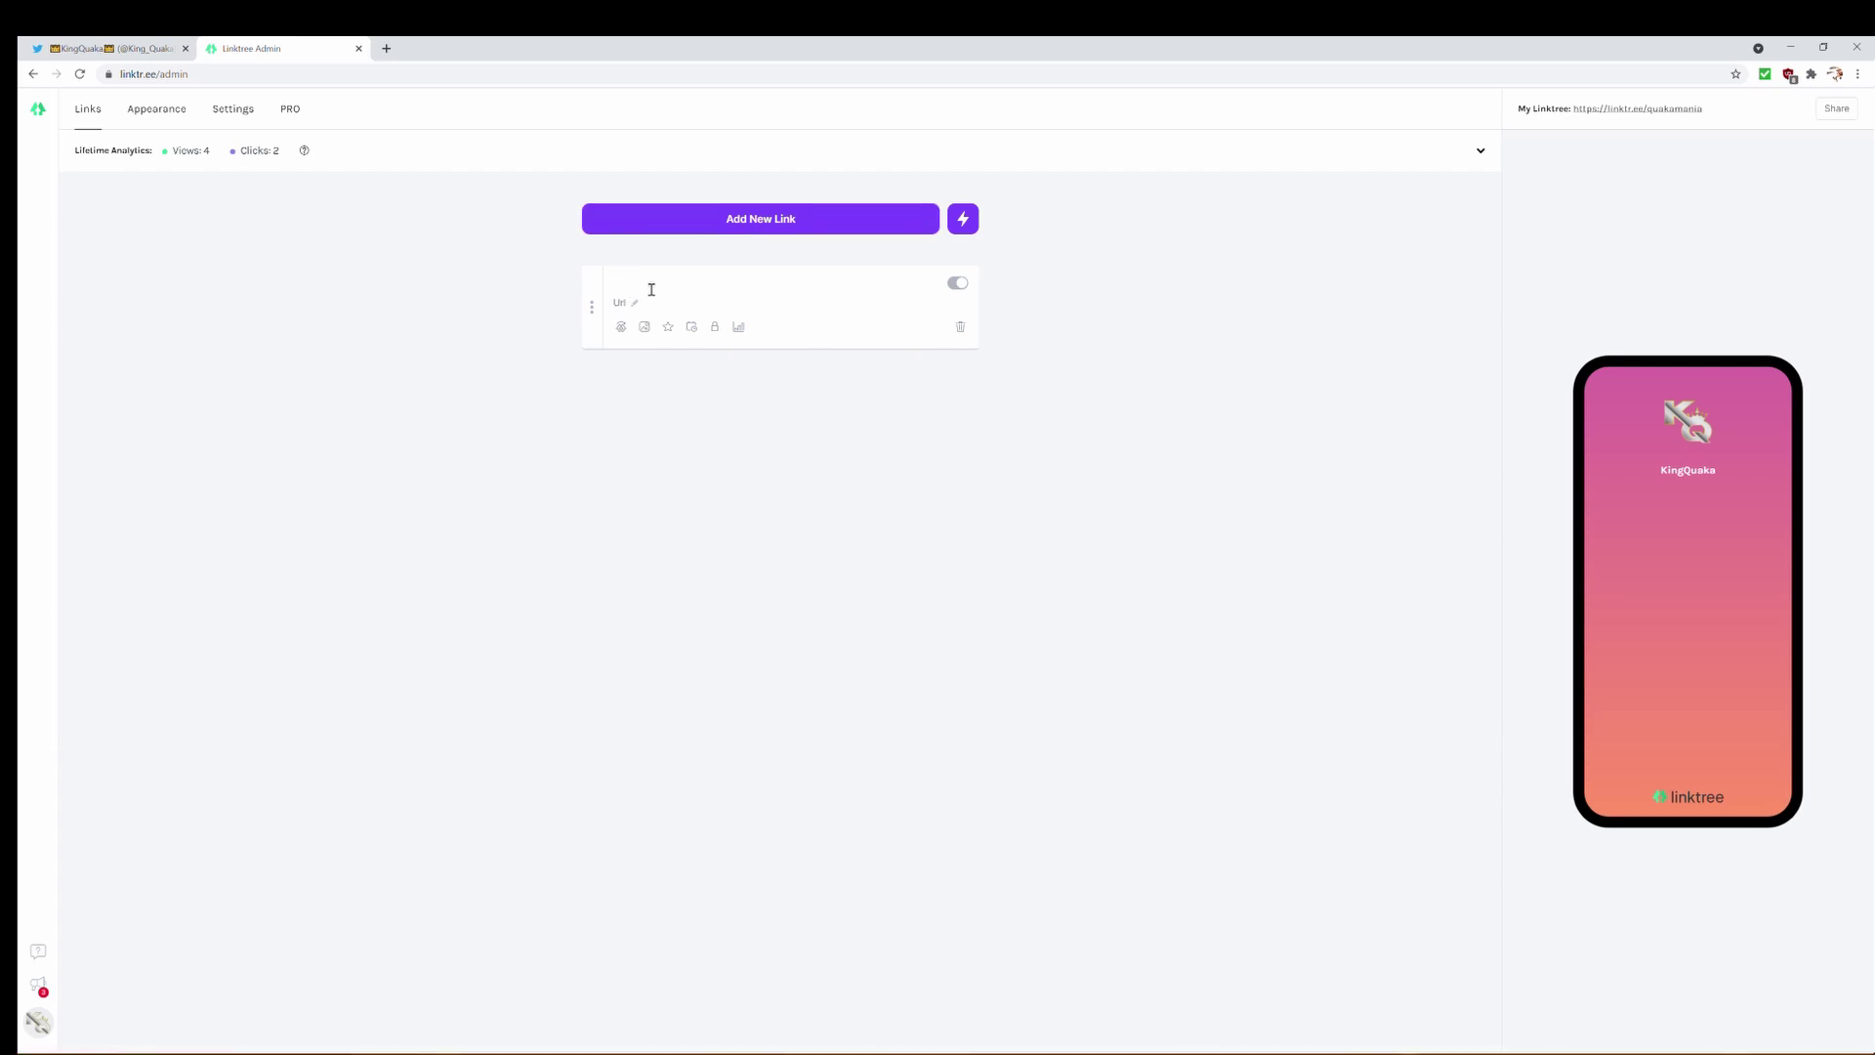
type("Twitter")
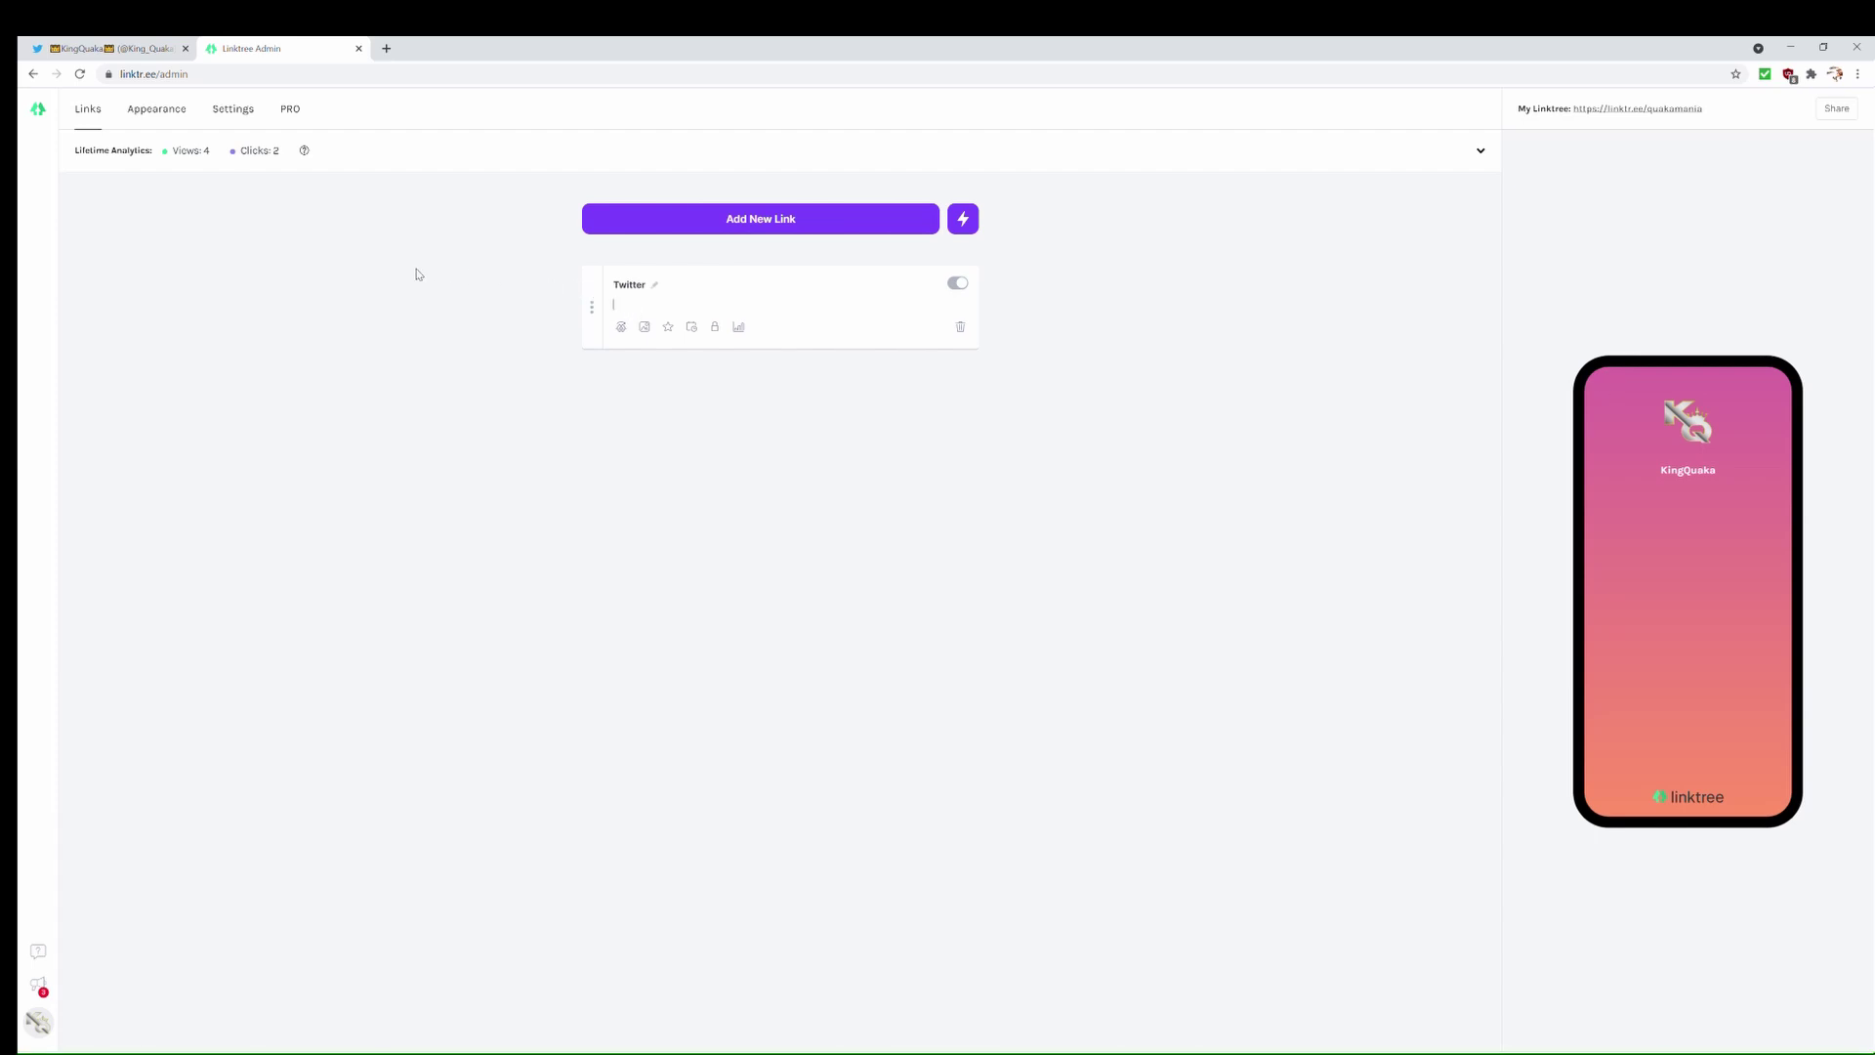
Copy the Twitter profile address from the Twitter tab for the link's Url field
left_click(97, 48)
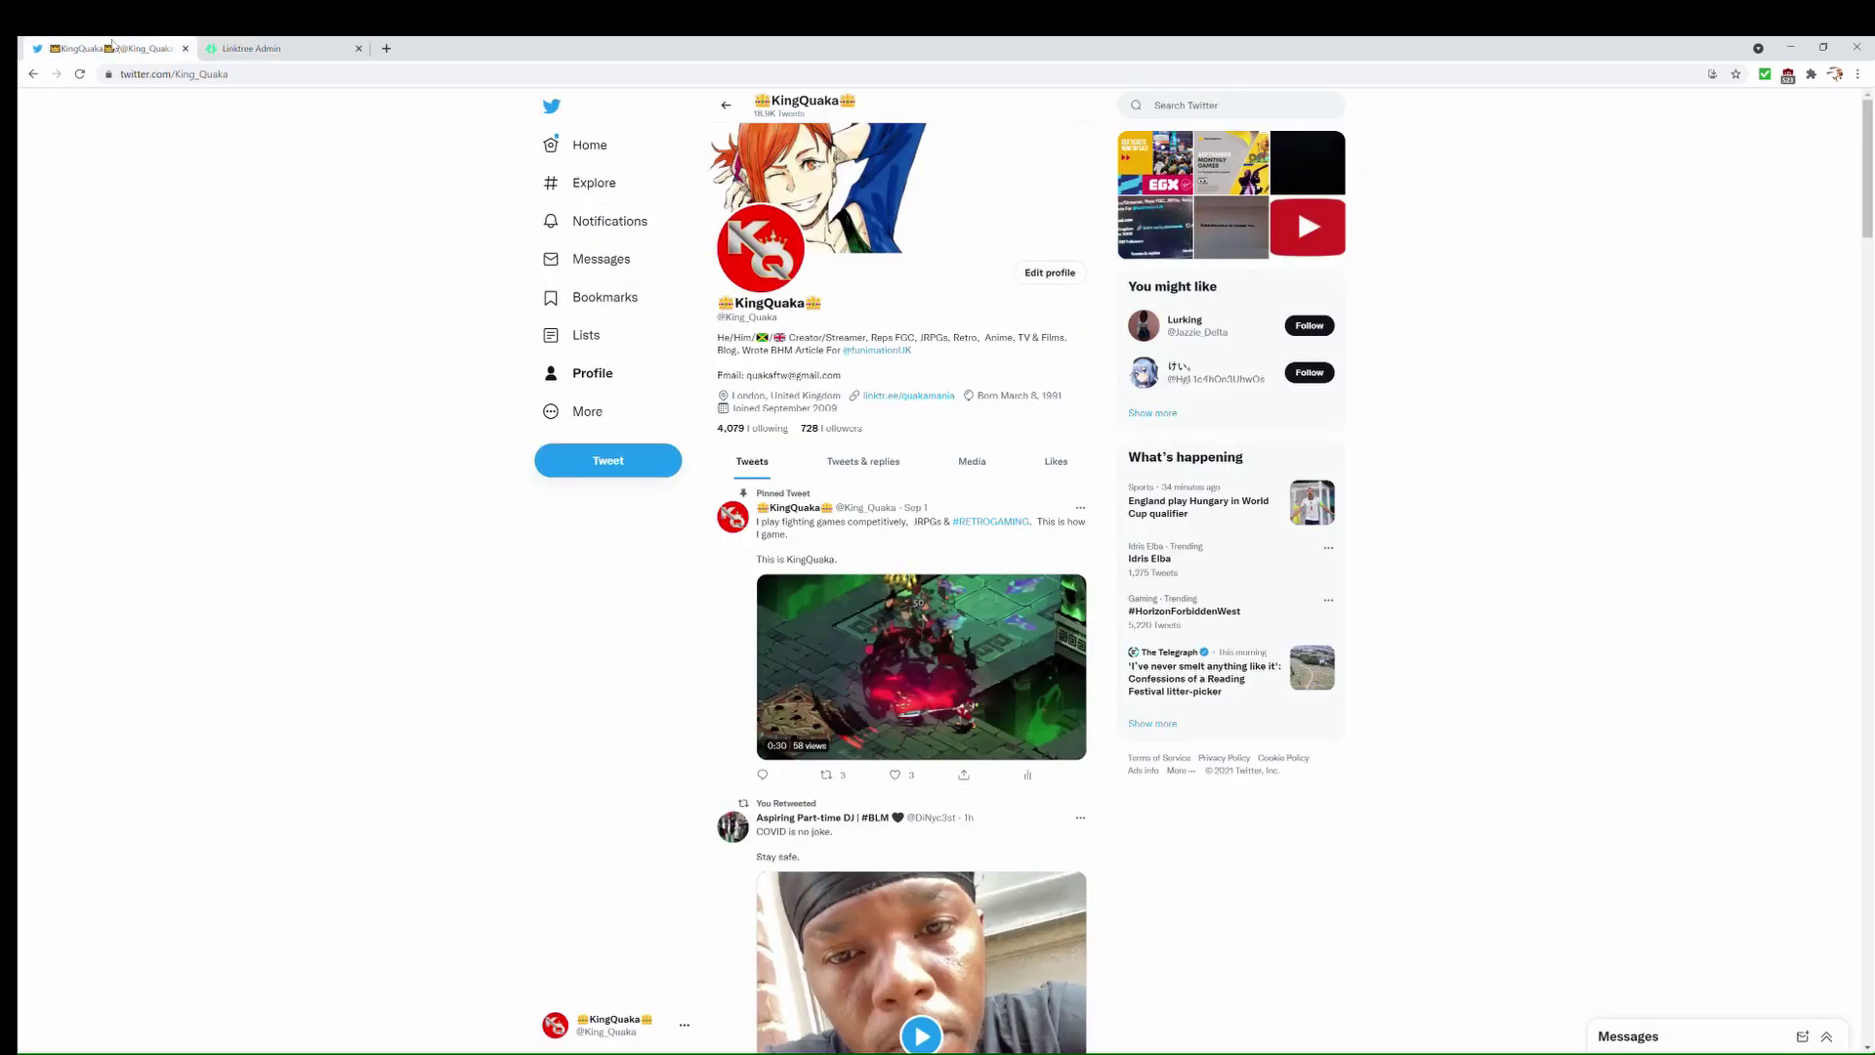
left_click(227, 75)
key("ctrl+c")
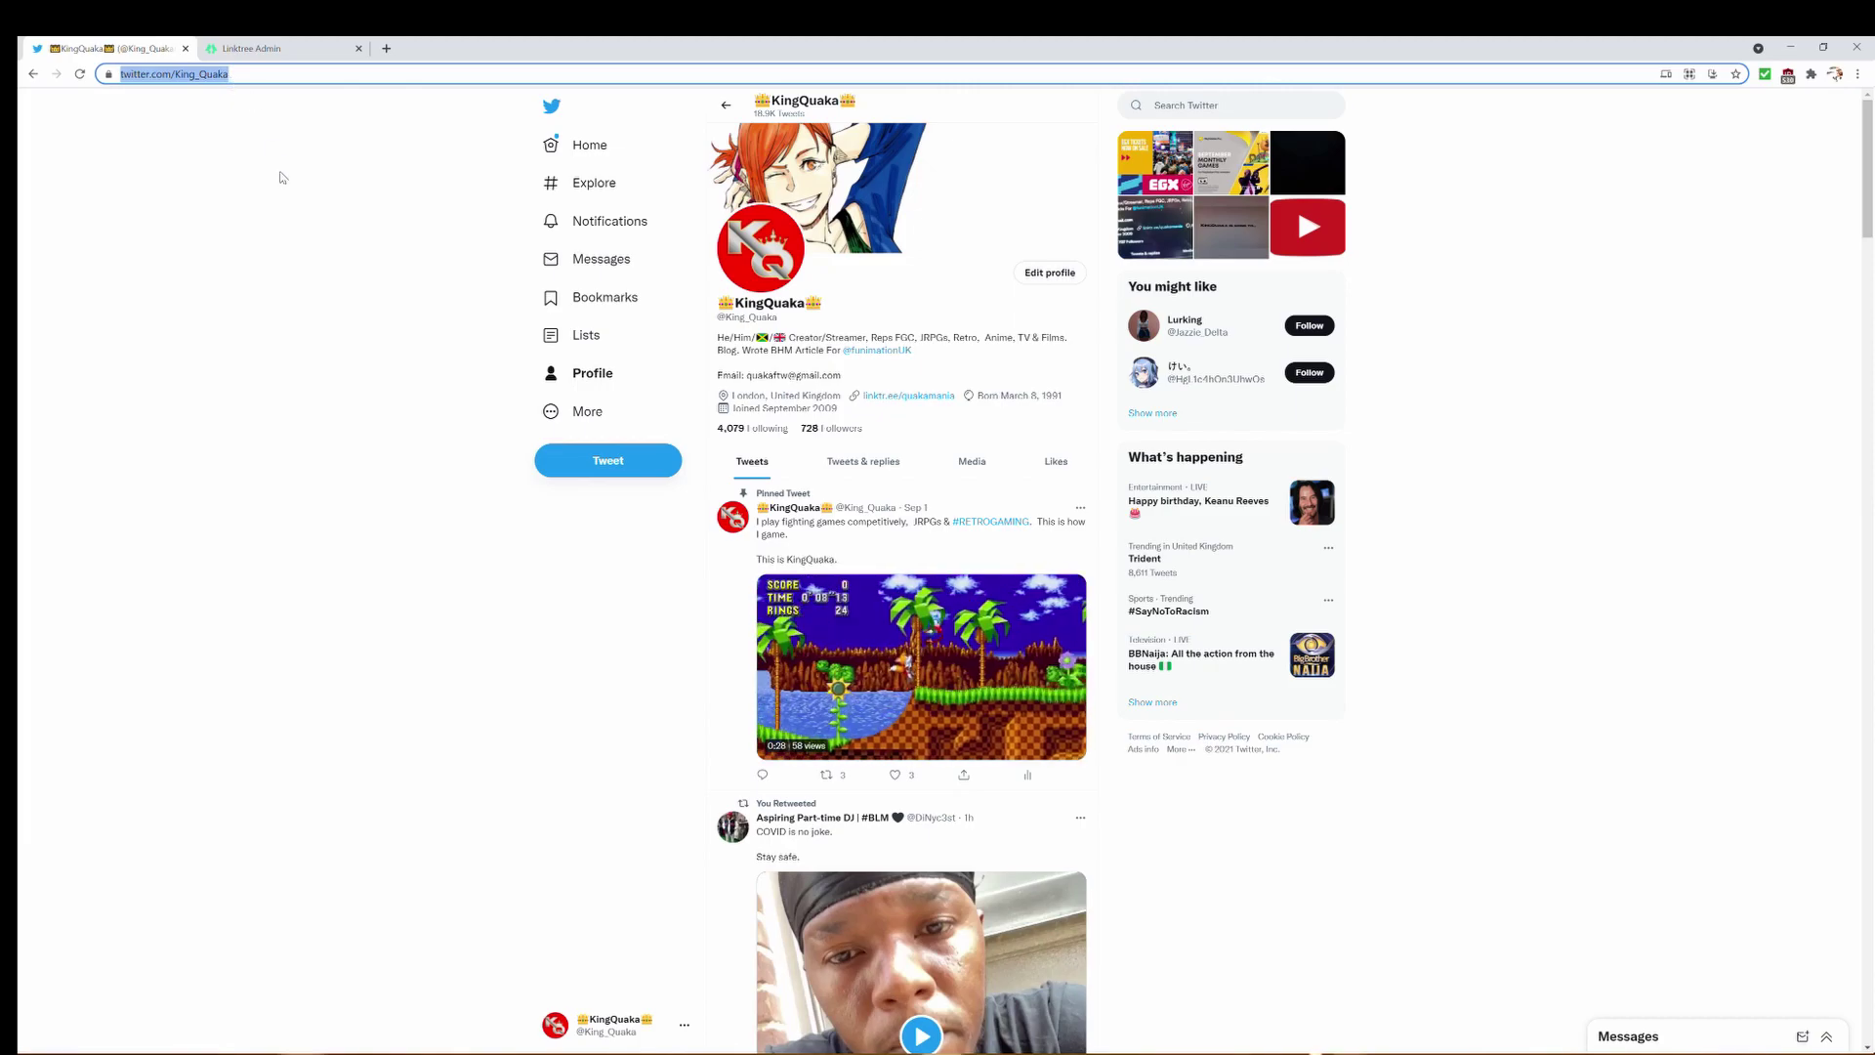
left_click(252, 48)
left_click(620, 304)
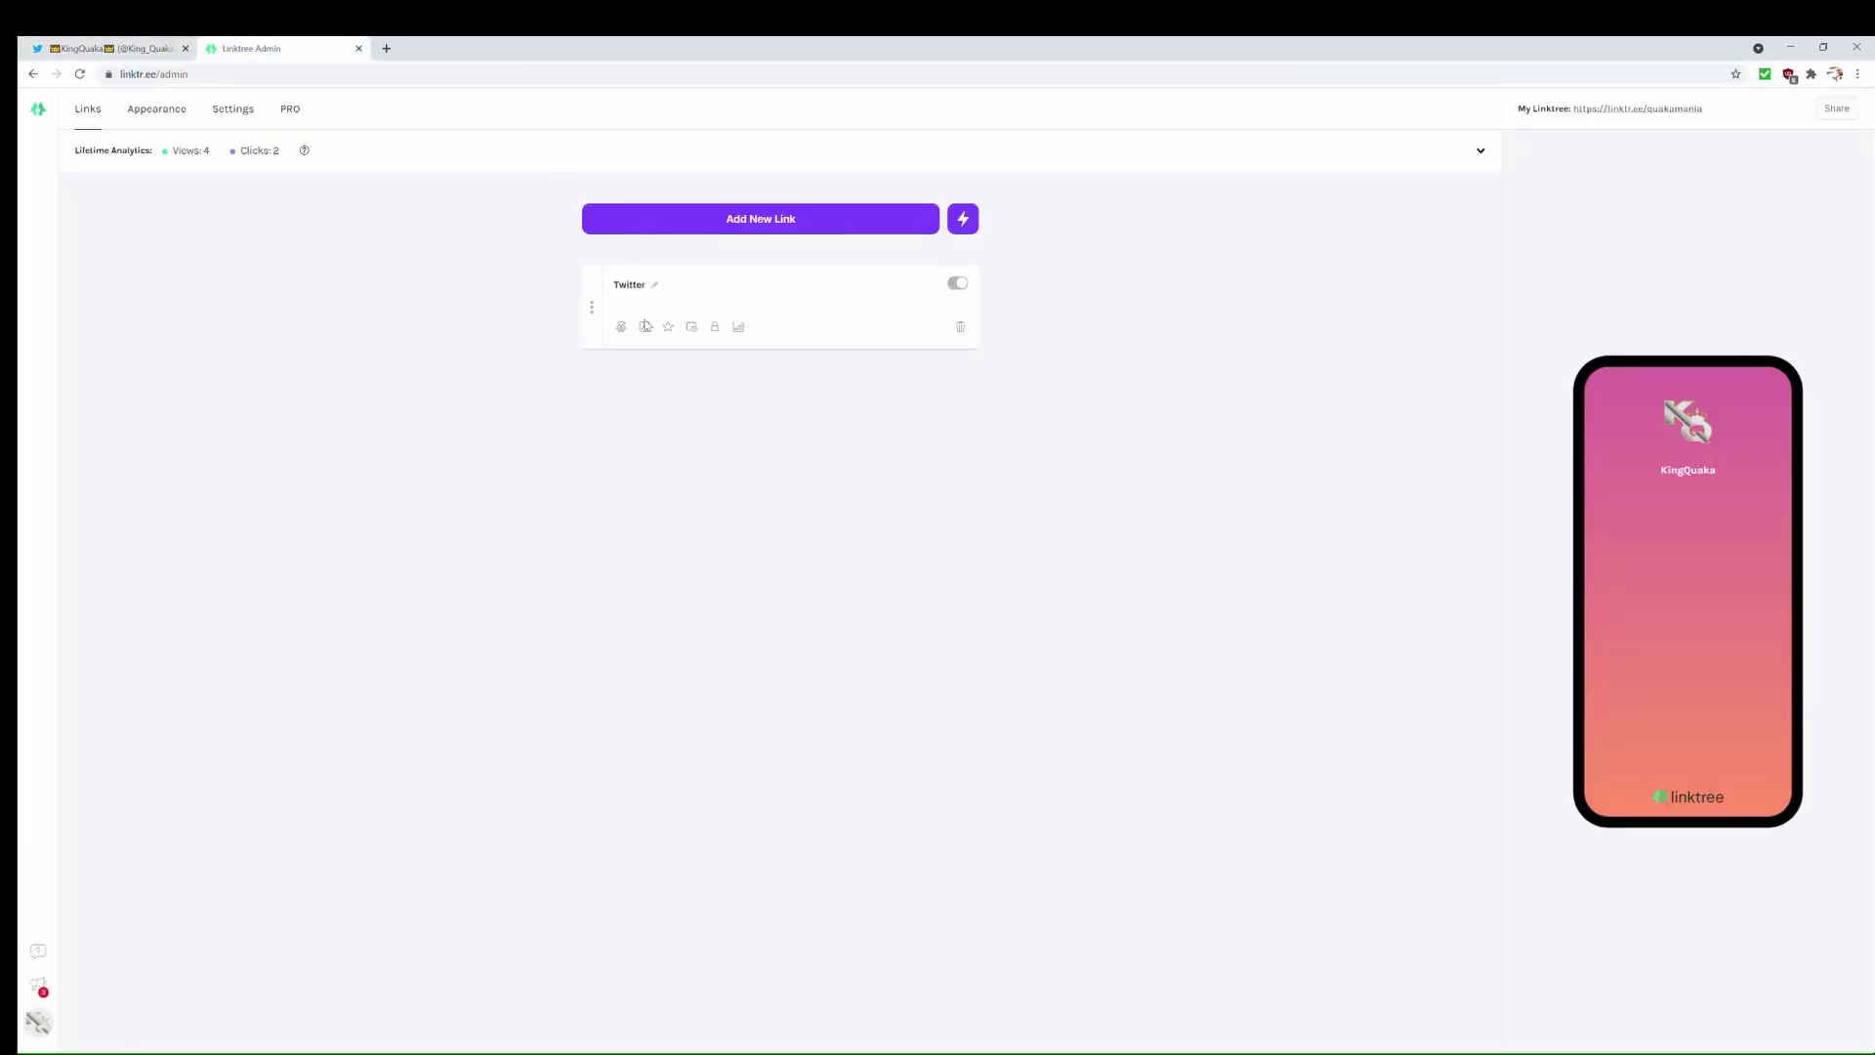
Paste the Twitter profile address as the link's URL and close the Twitter display options
key("ctrl+v")
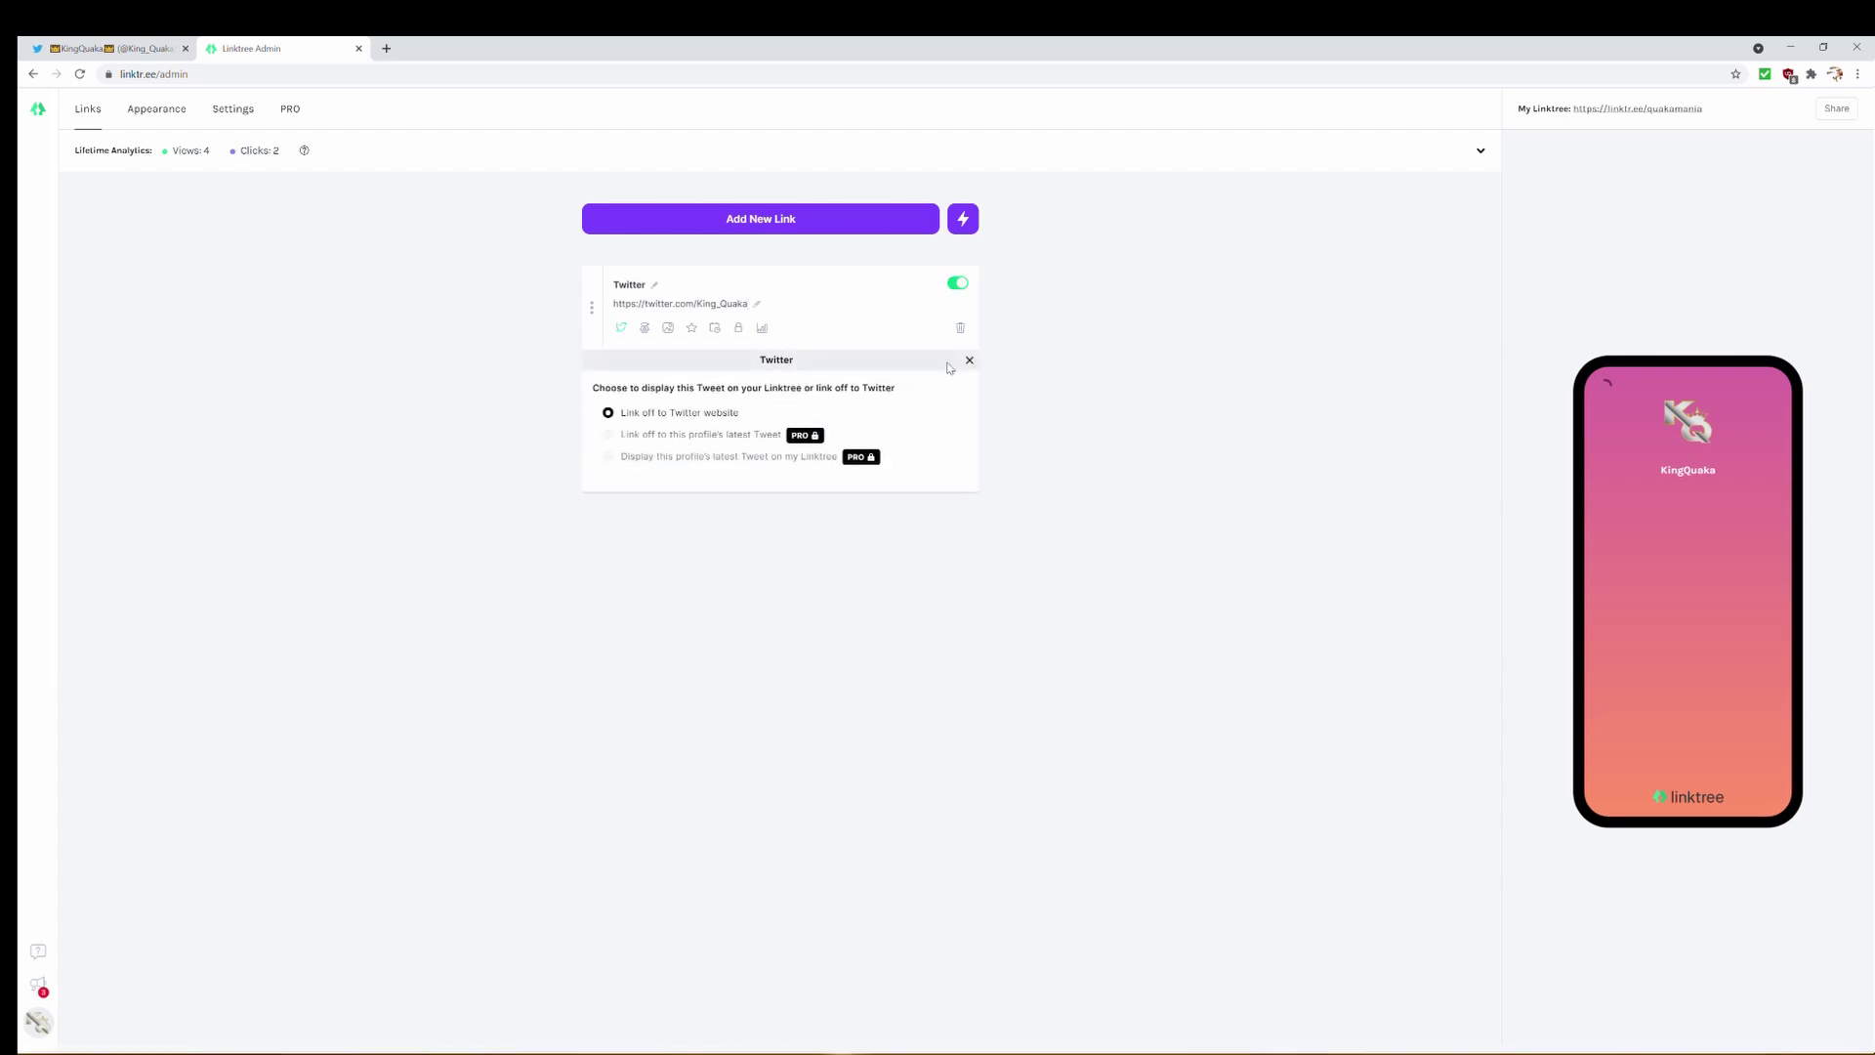
left_click(969, 359)
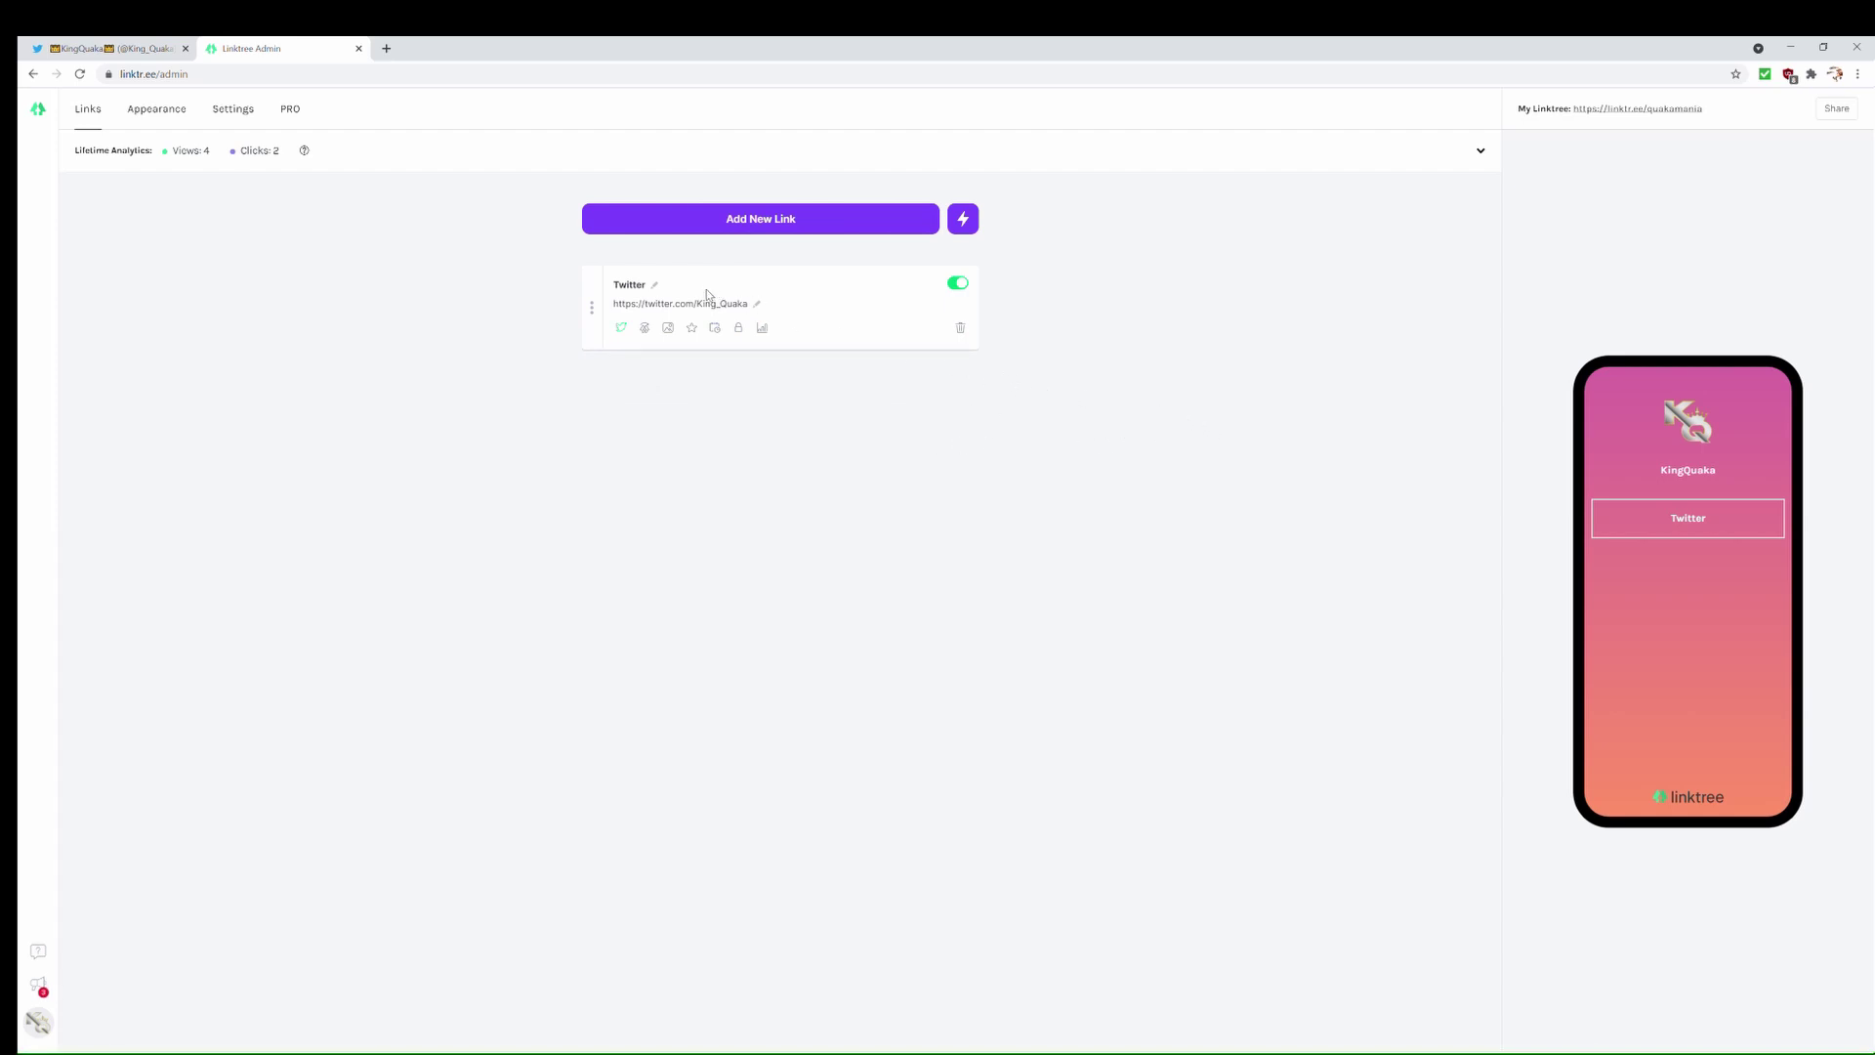
left_click(767, 304)
triple_click(767, 305)
left_click(837, 378)
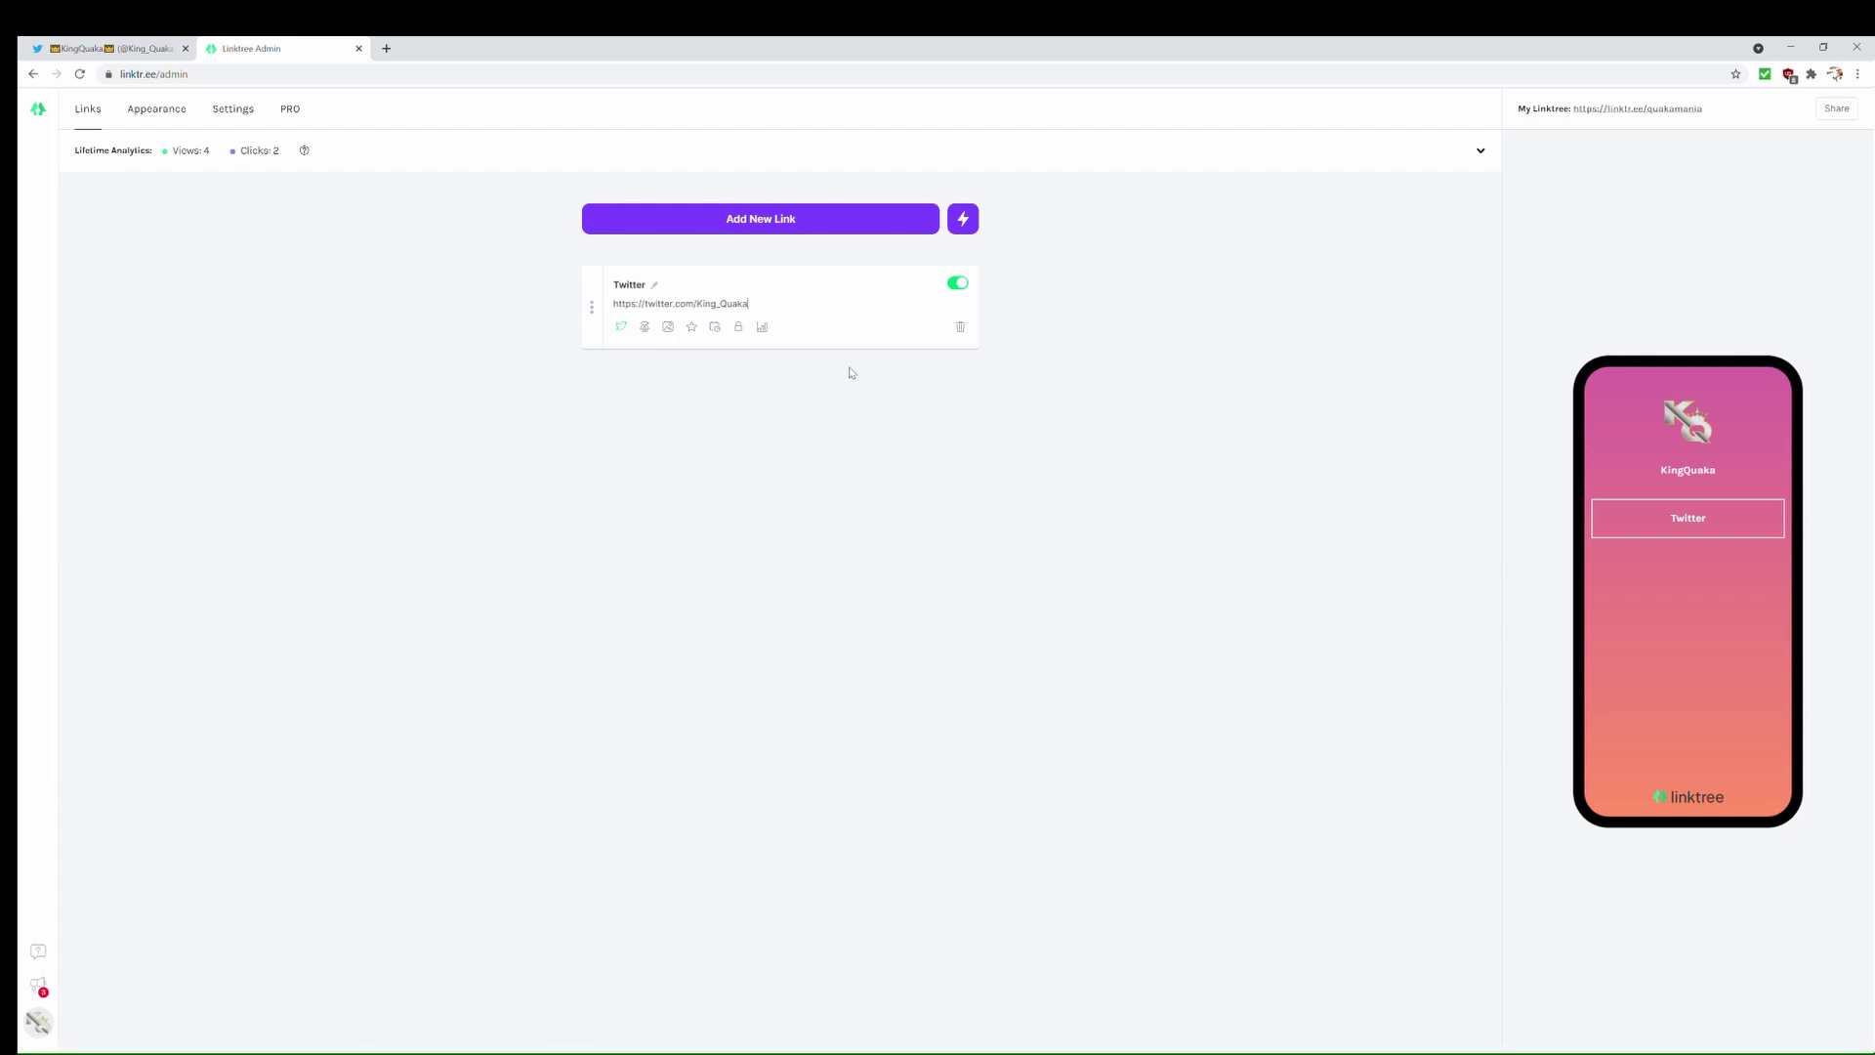